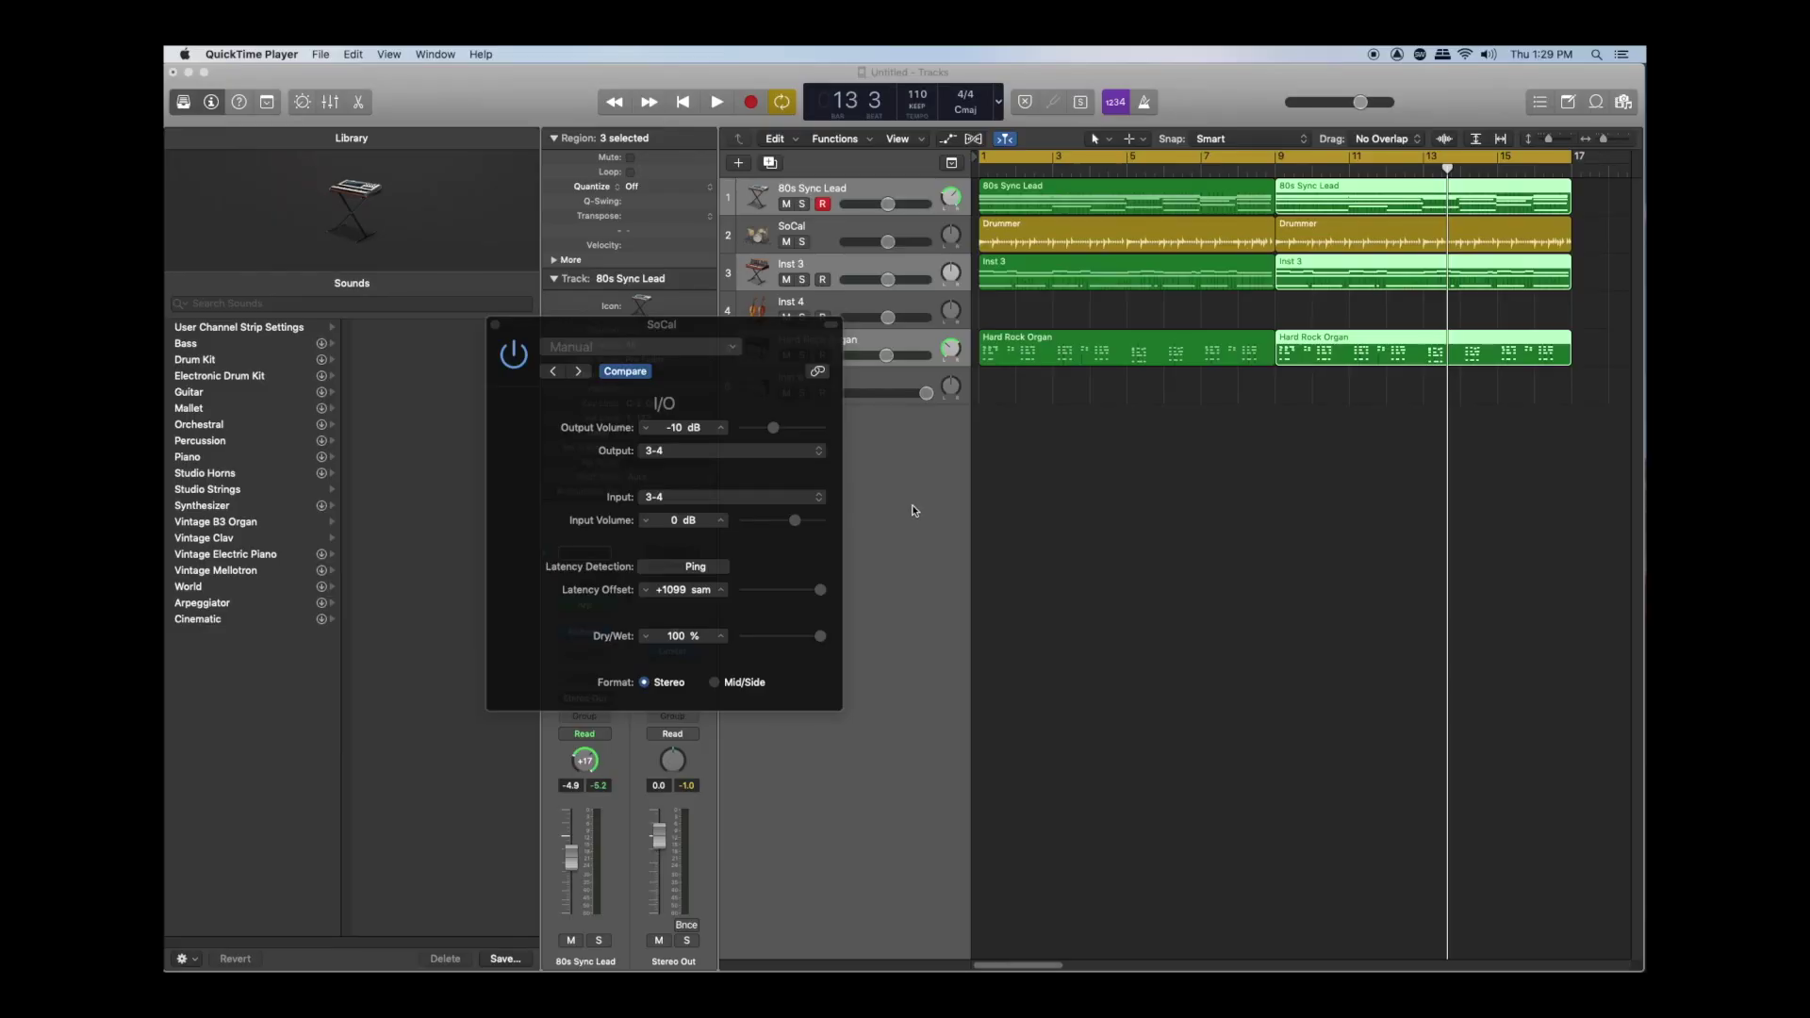
# Move the drum I/O window aside and select the SoCal track, leaving its insert slots unchanged
pyautogui.moveTo(780, 338); pyautogui.dragTo(1519, 505)
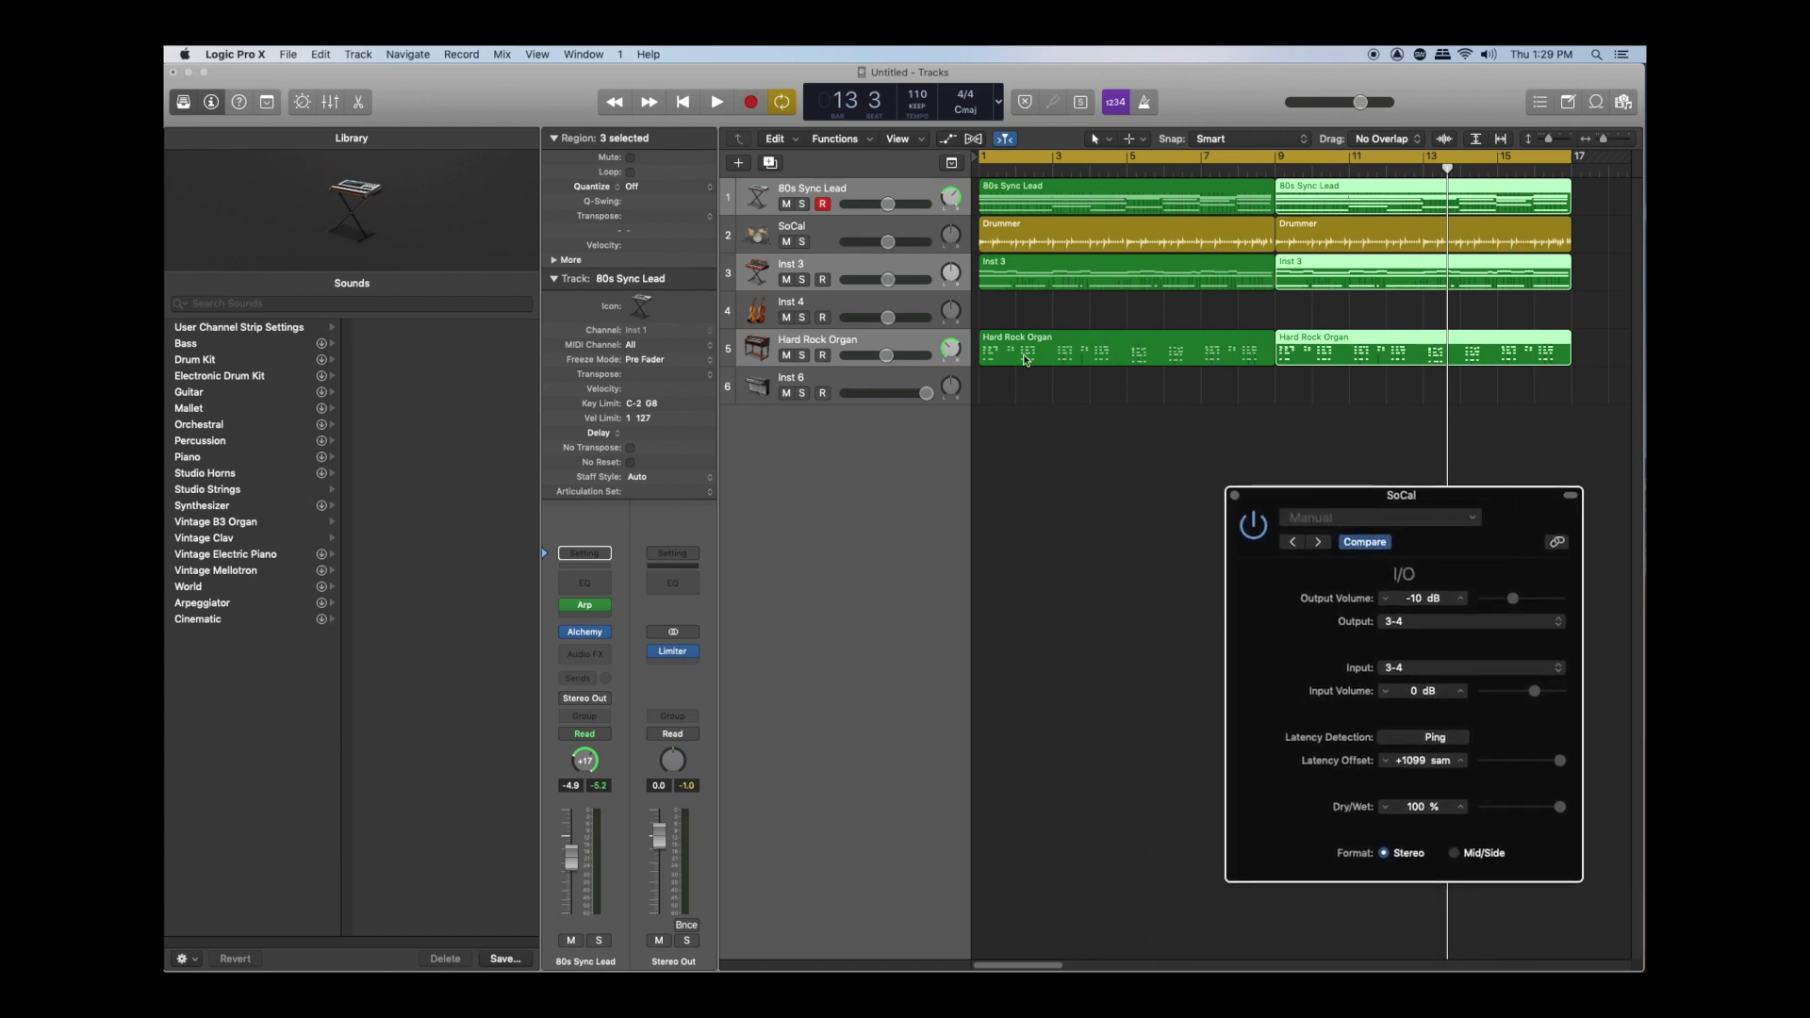
pyautogui.click(858, 227)
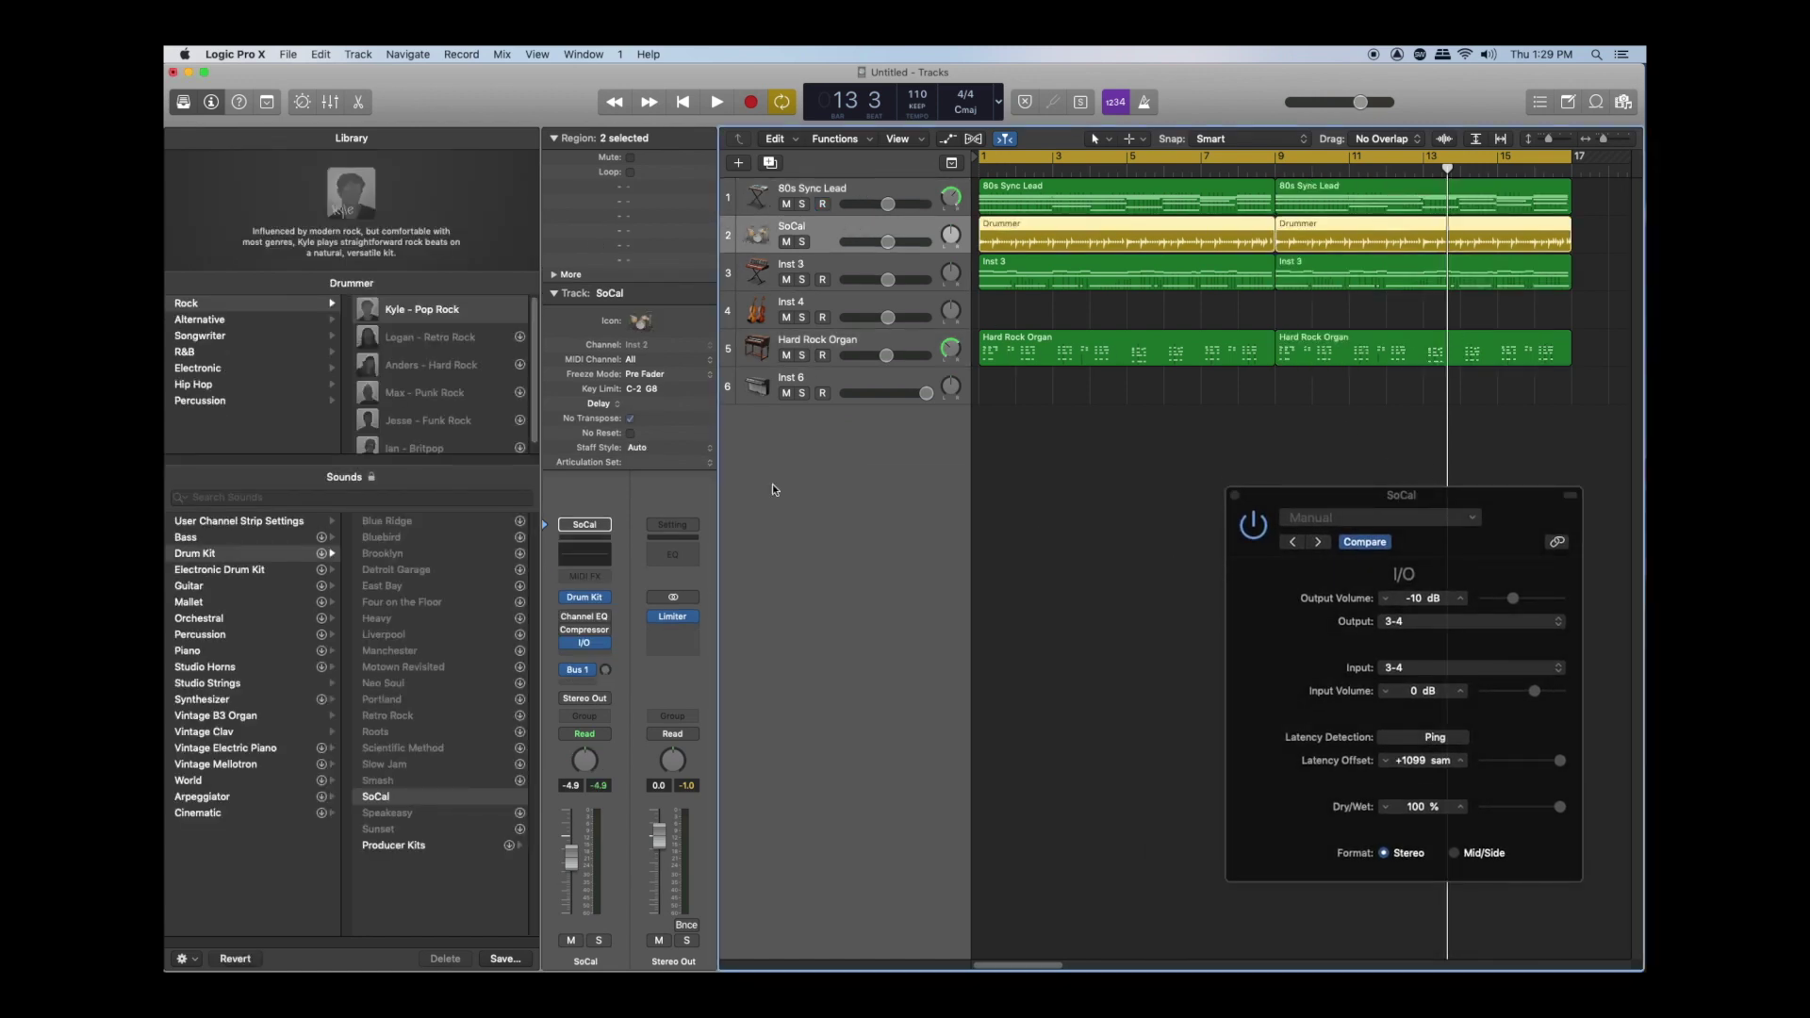
pyautogui.click(606, 647)
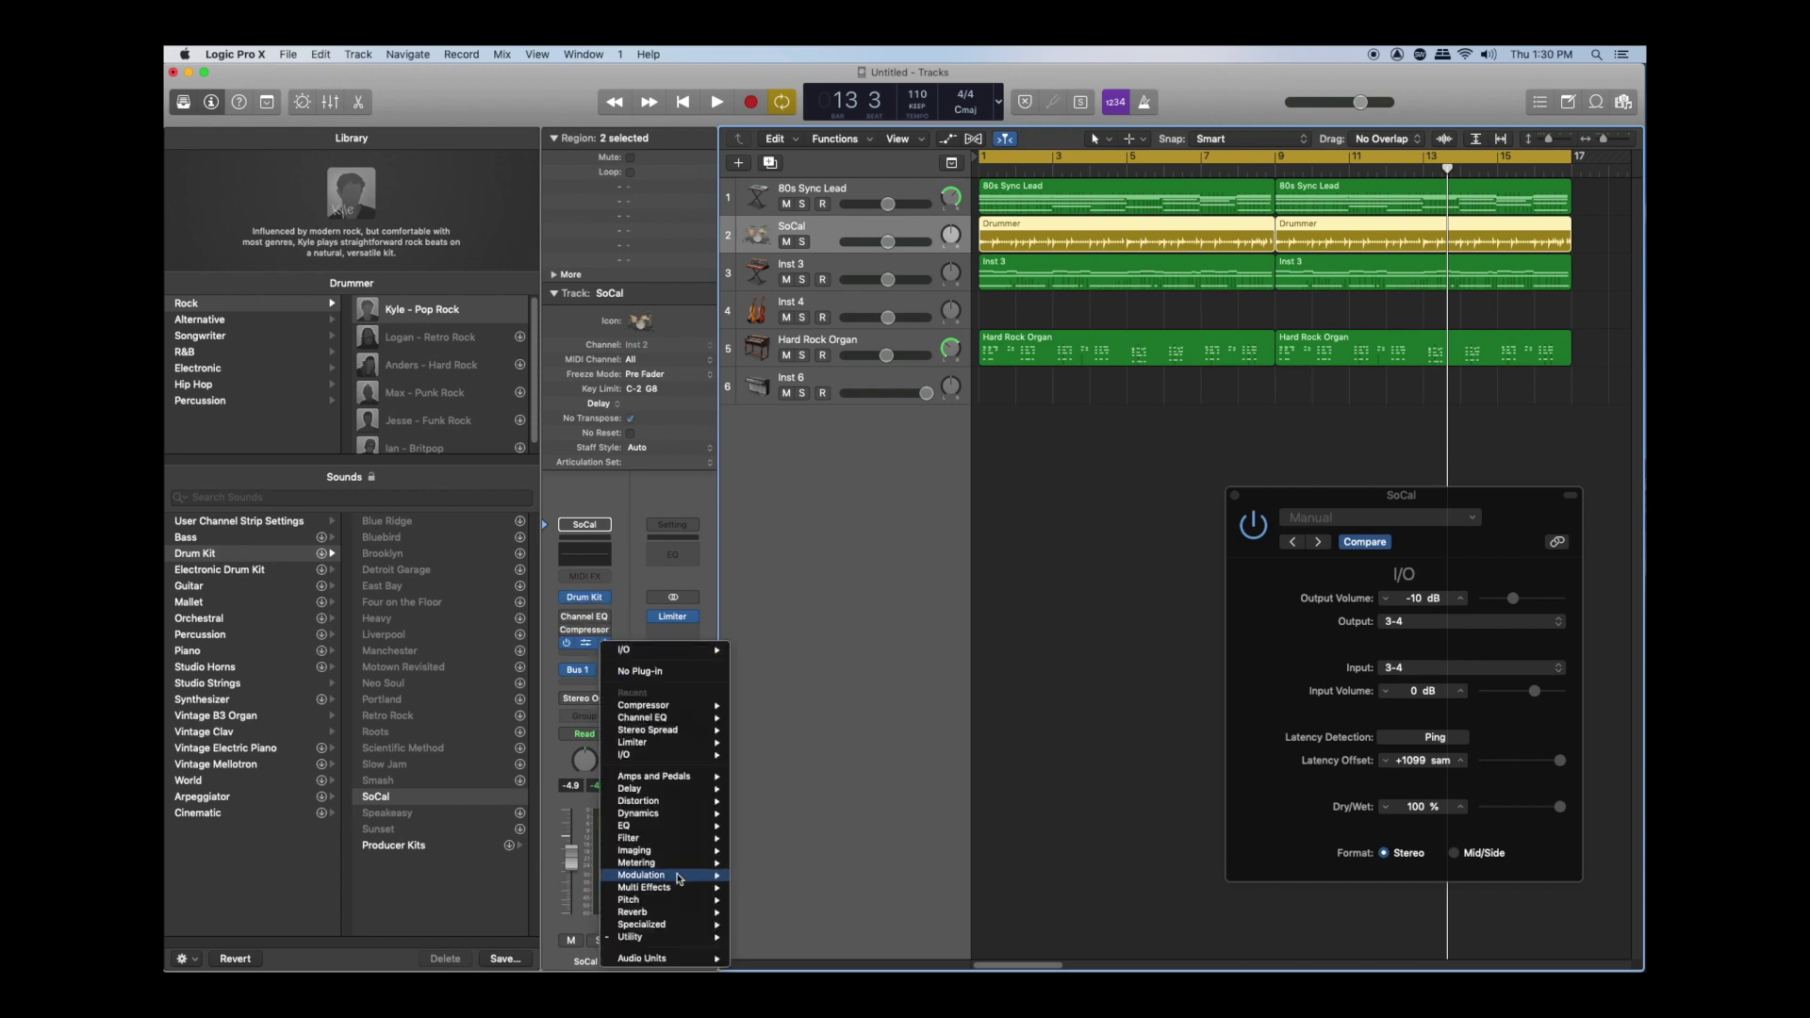
pyautogui.moveTo(656, 939)
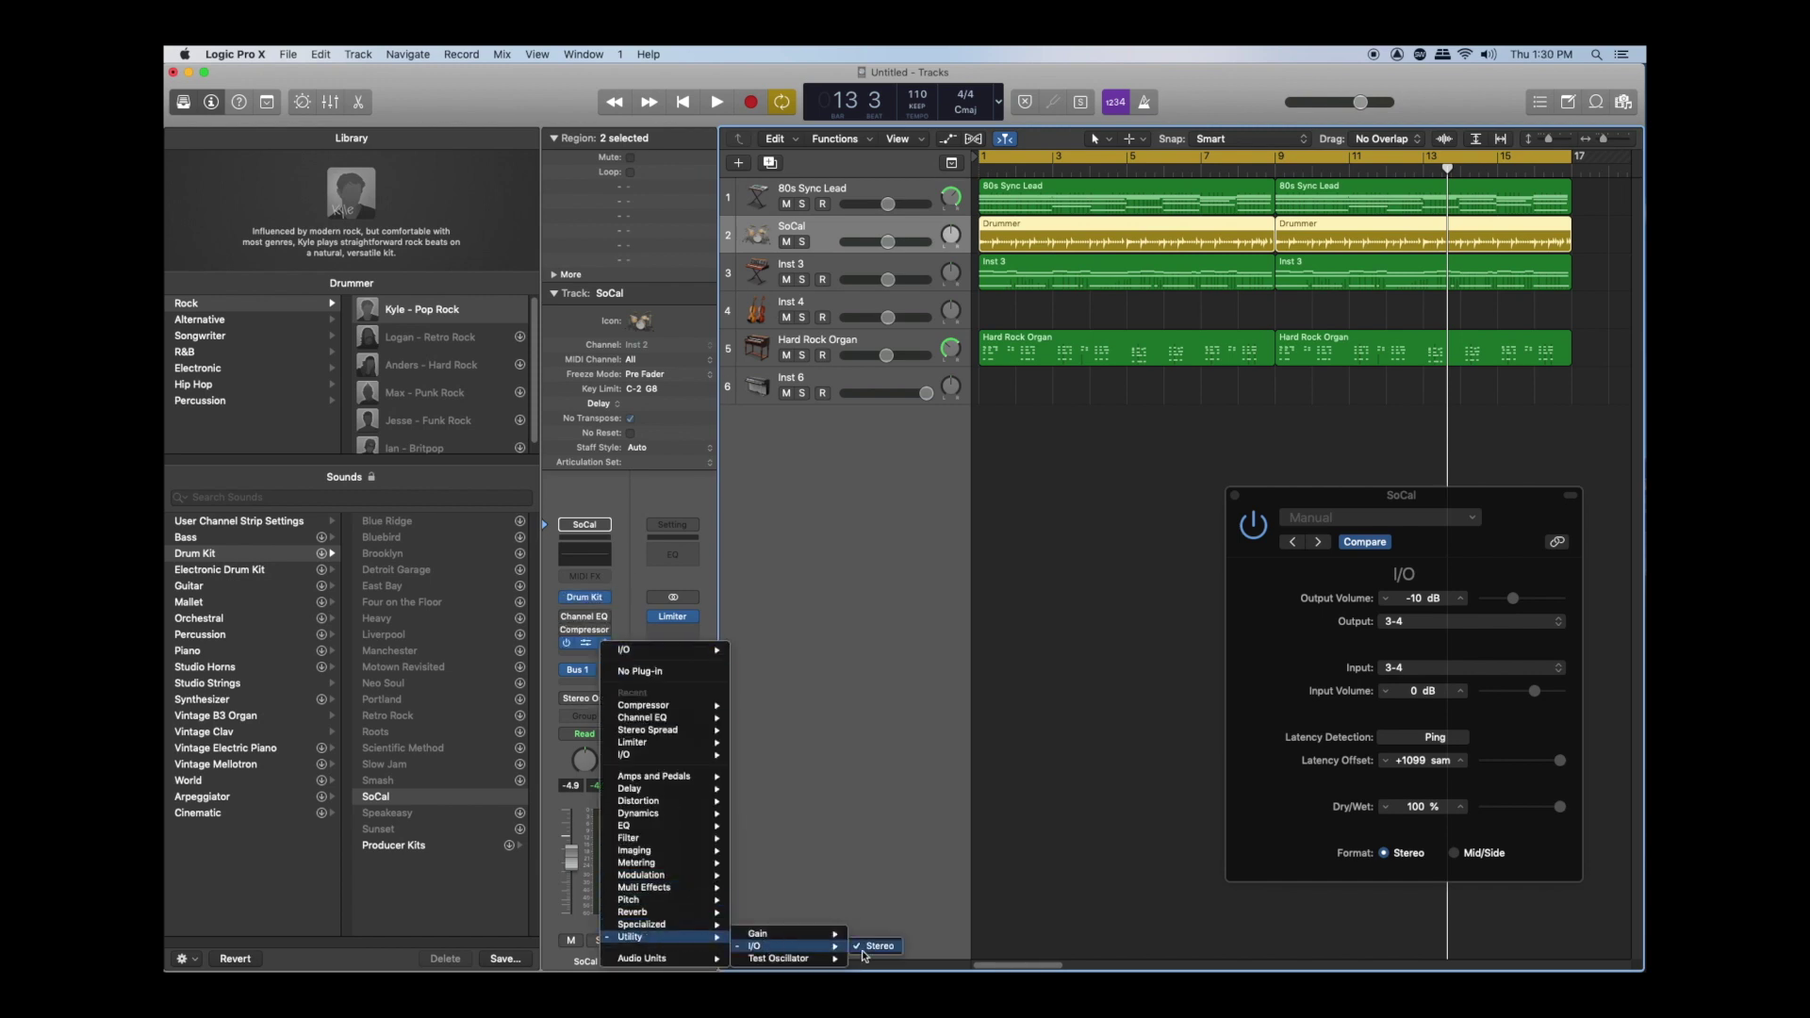
pyautogui.click(746, 776)
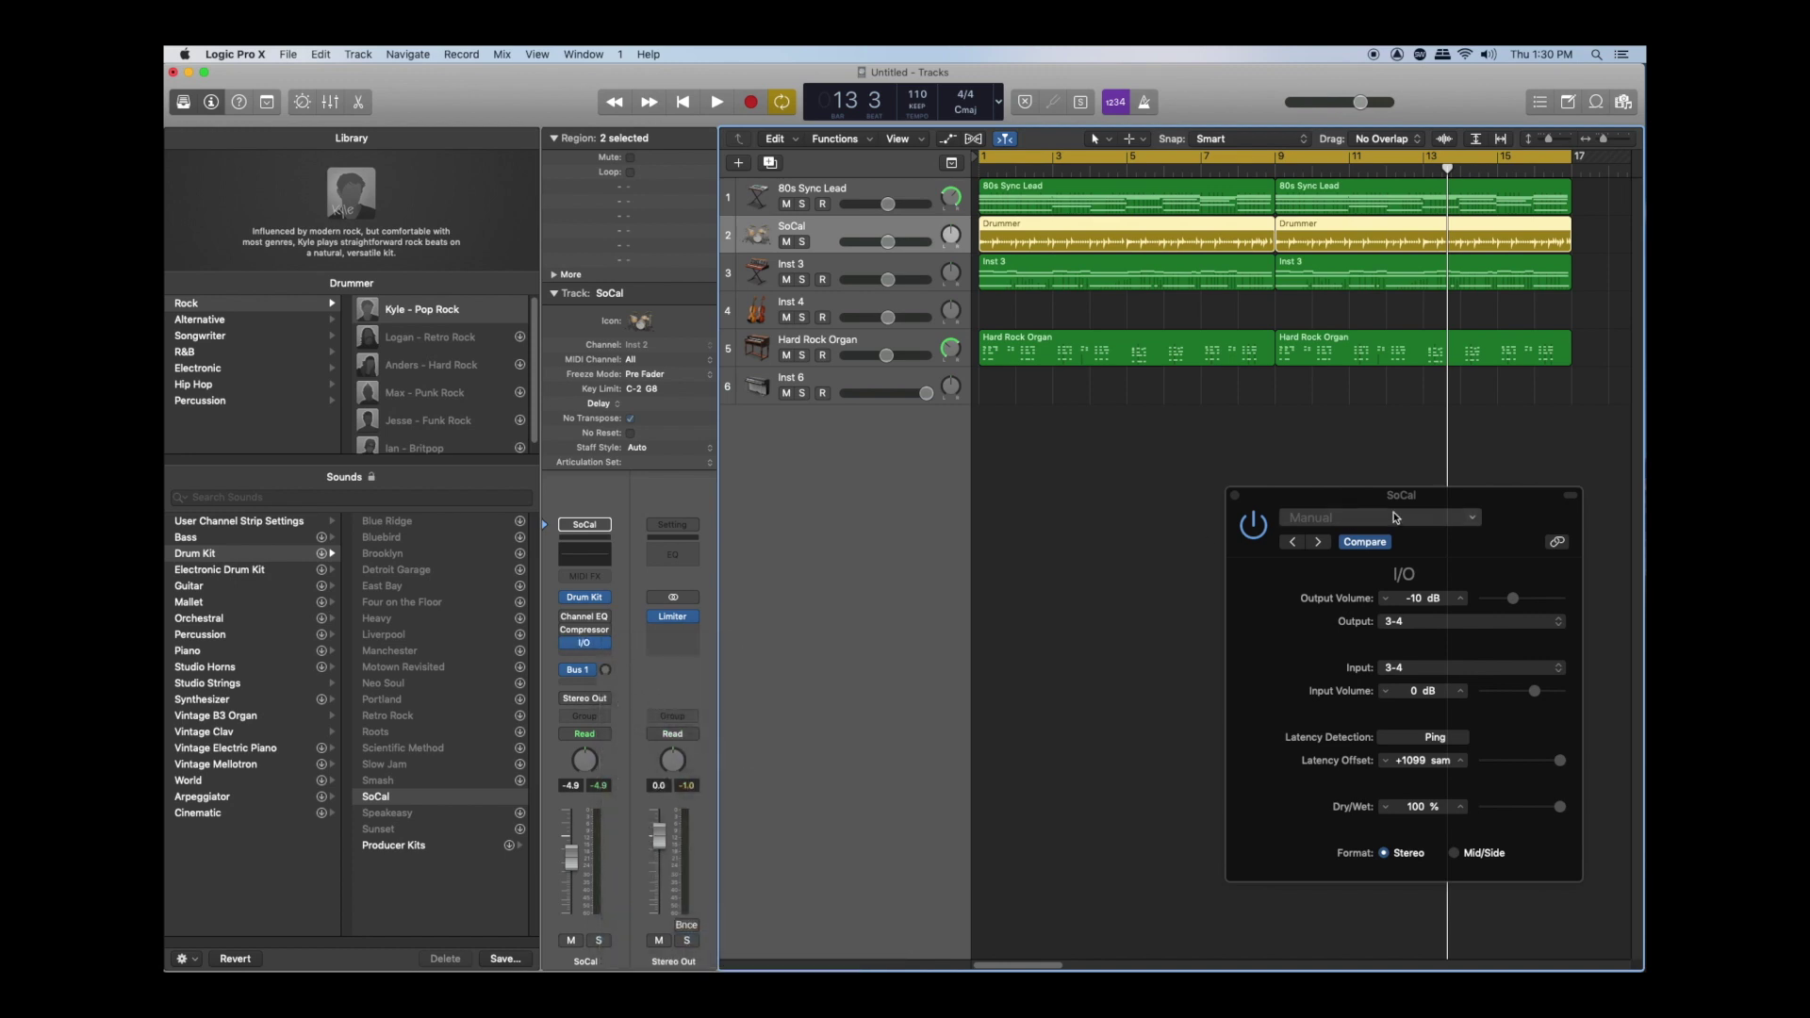
pyautogui.moveTo(1442, 498); pyautogui.dragTo(946, 225)
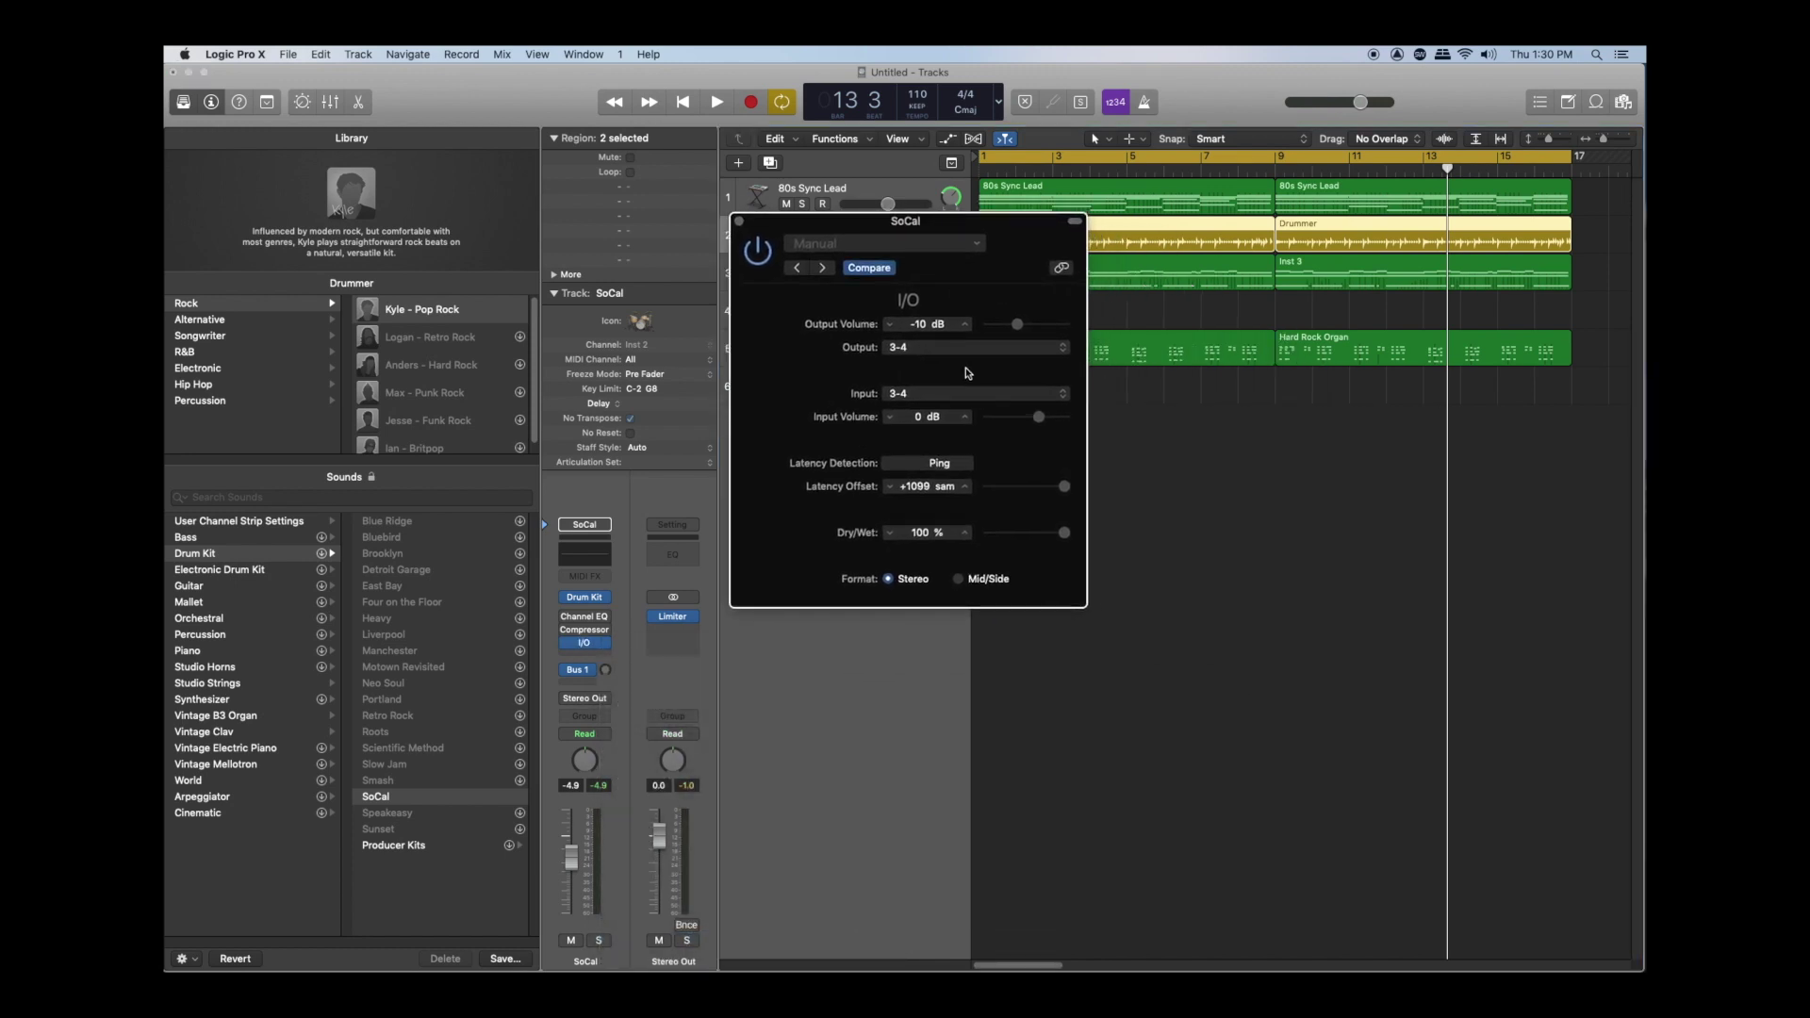
pyautogui.click(928, 348)
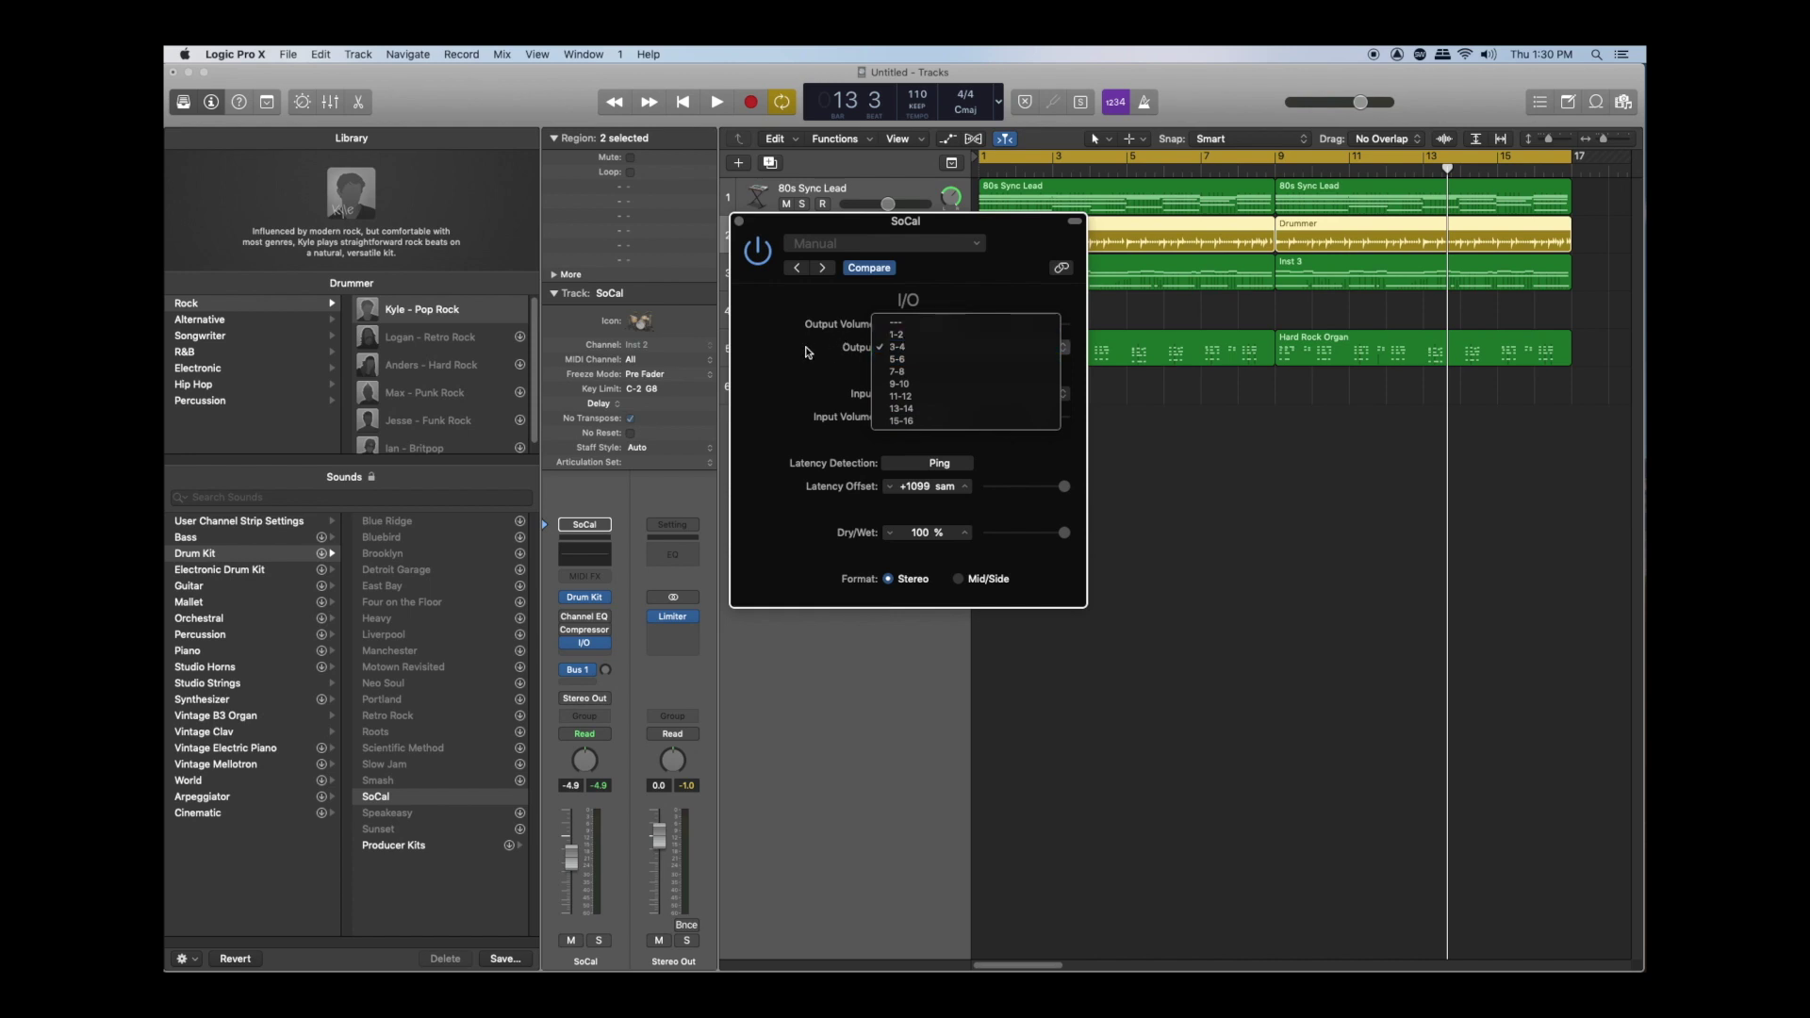
pyautogui.click(807, 353)
pyautogui.click(910, 394)
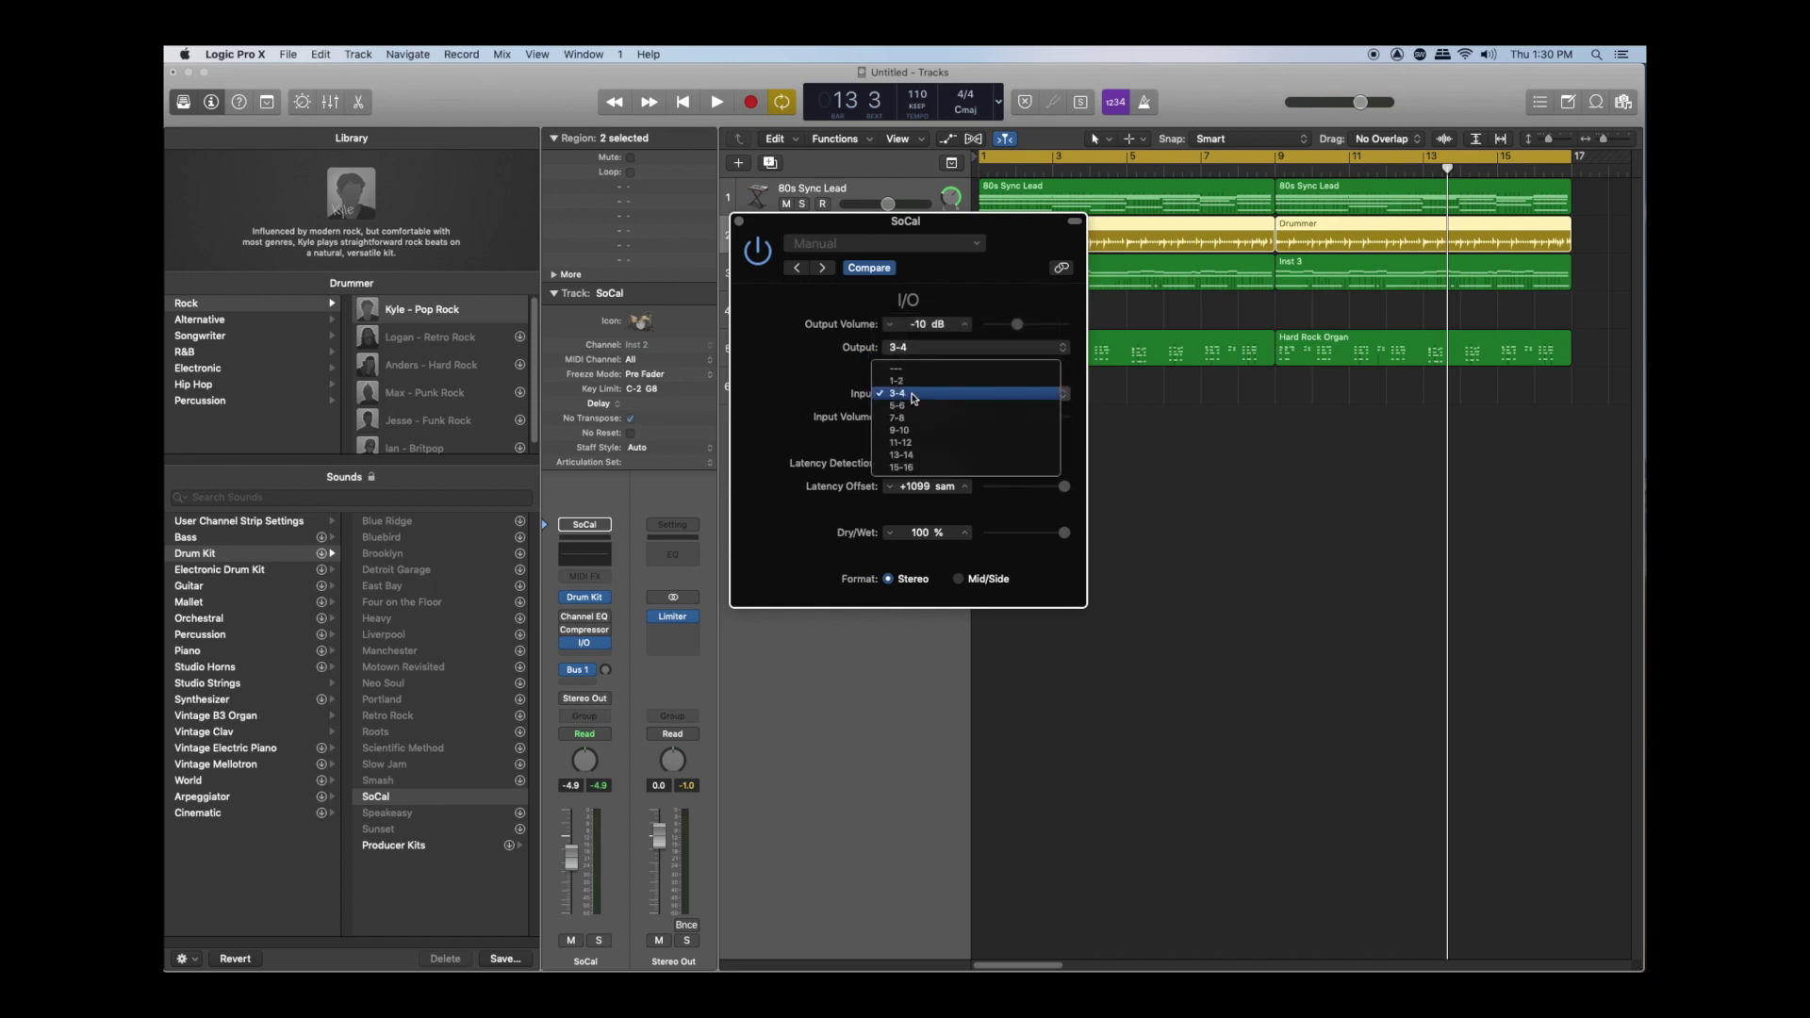
pyautogui.click(792, 383)
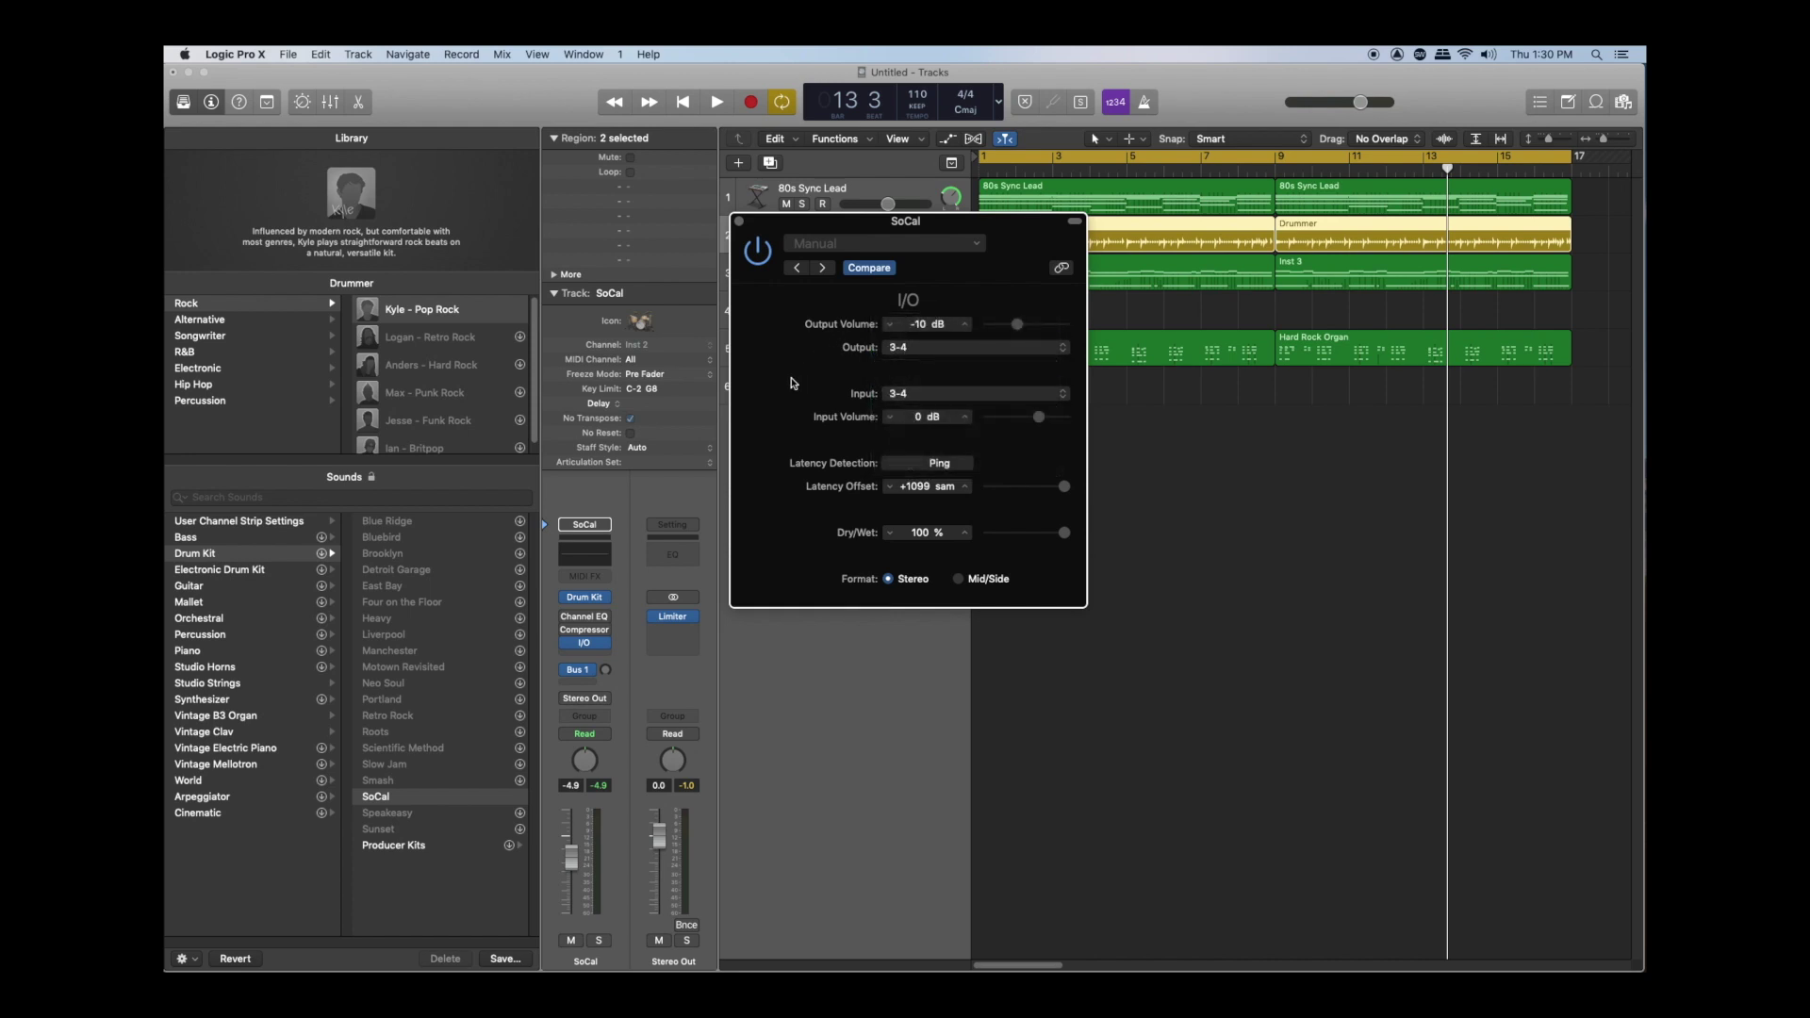
pyautogui.keyDown('alt'); pyautogui.click(919, 324); pyautogui.keyUp('alt')
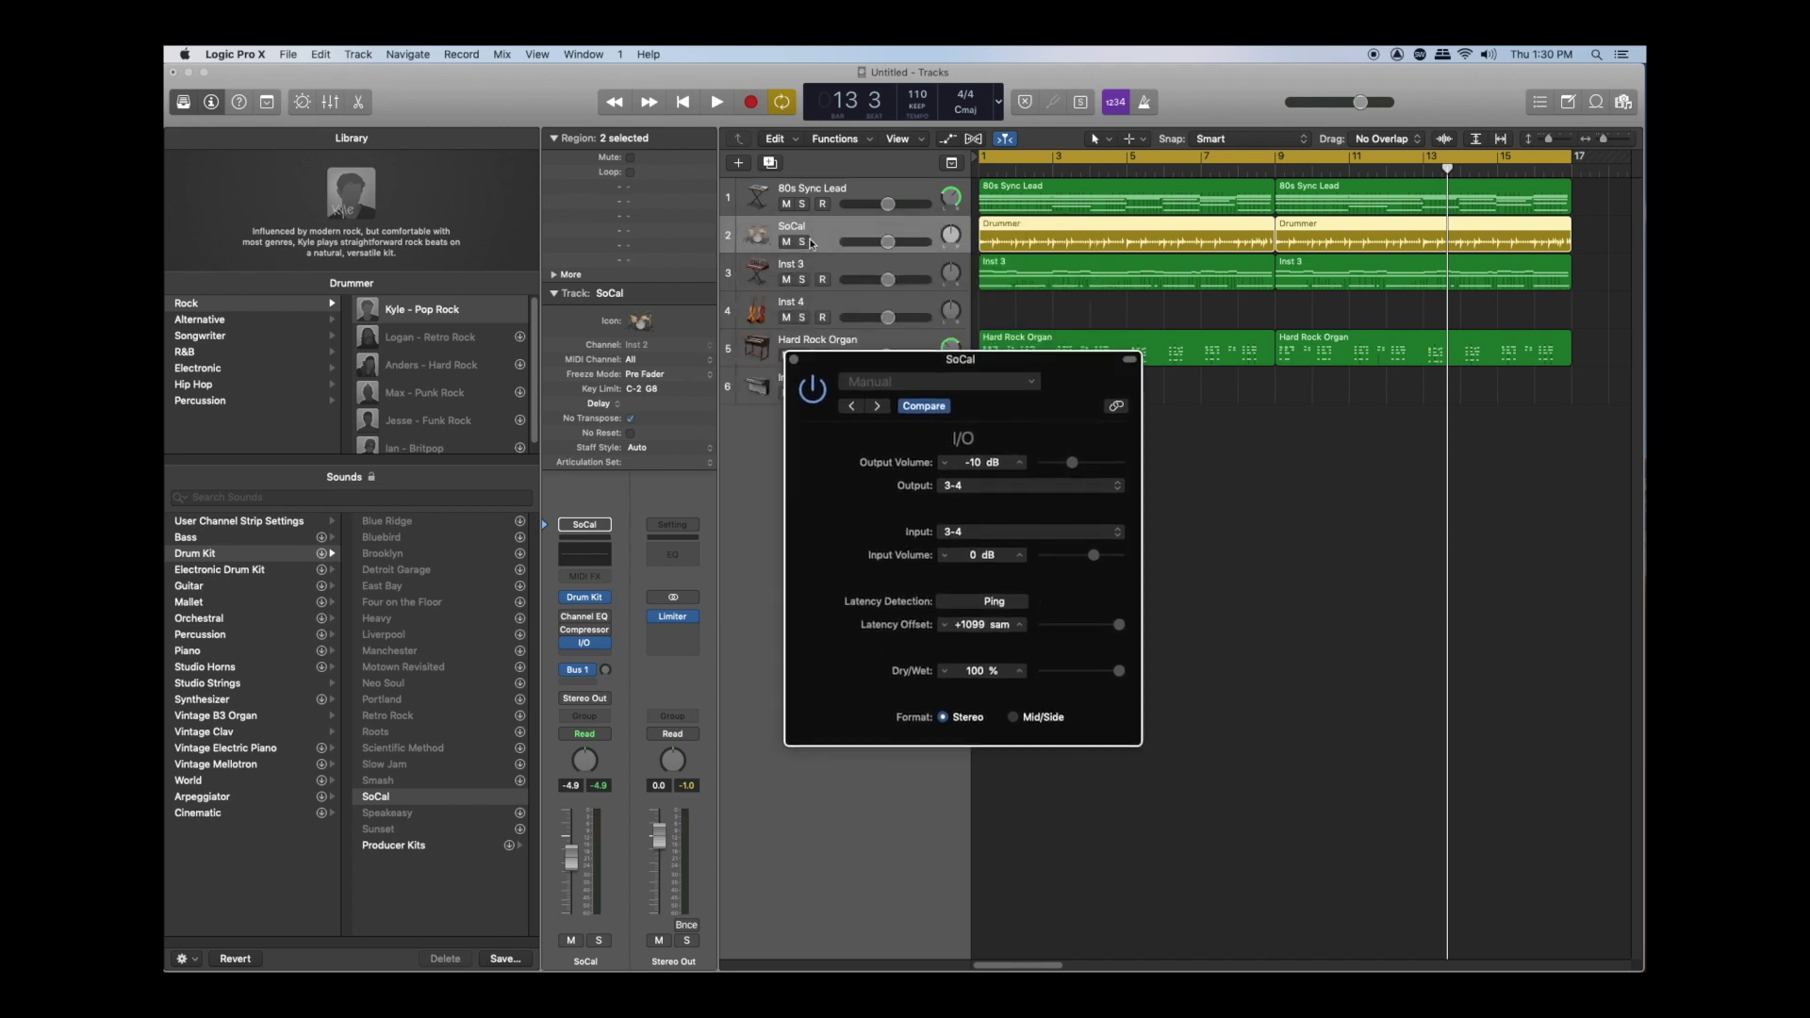
# Solo the SoCal drums and play them from the start with the I/O plugin bypassed, then re-enabled
pyautogui.click(803, 243)
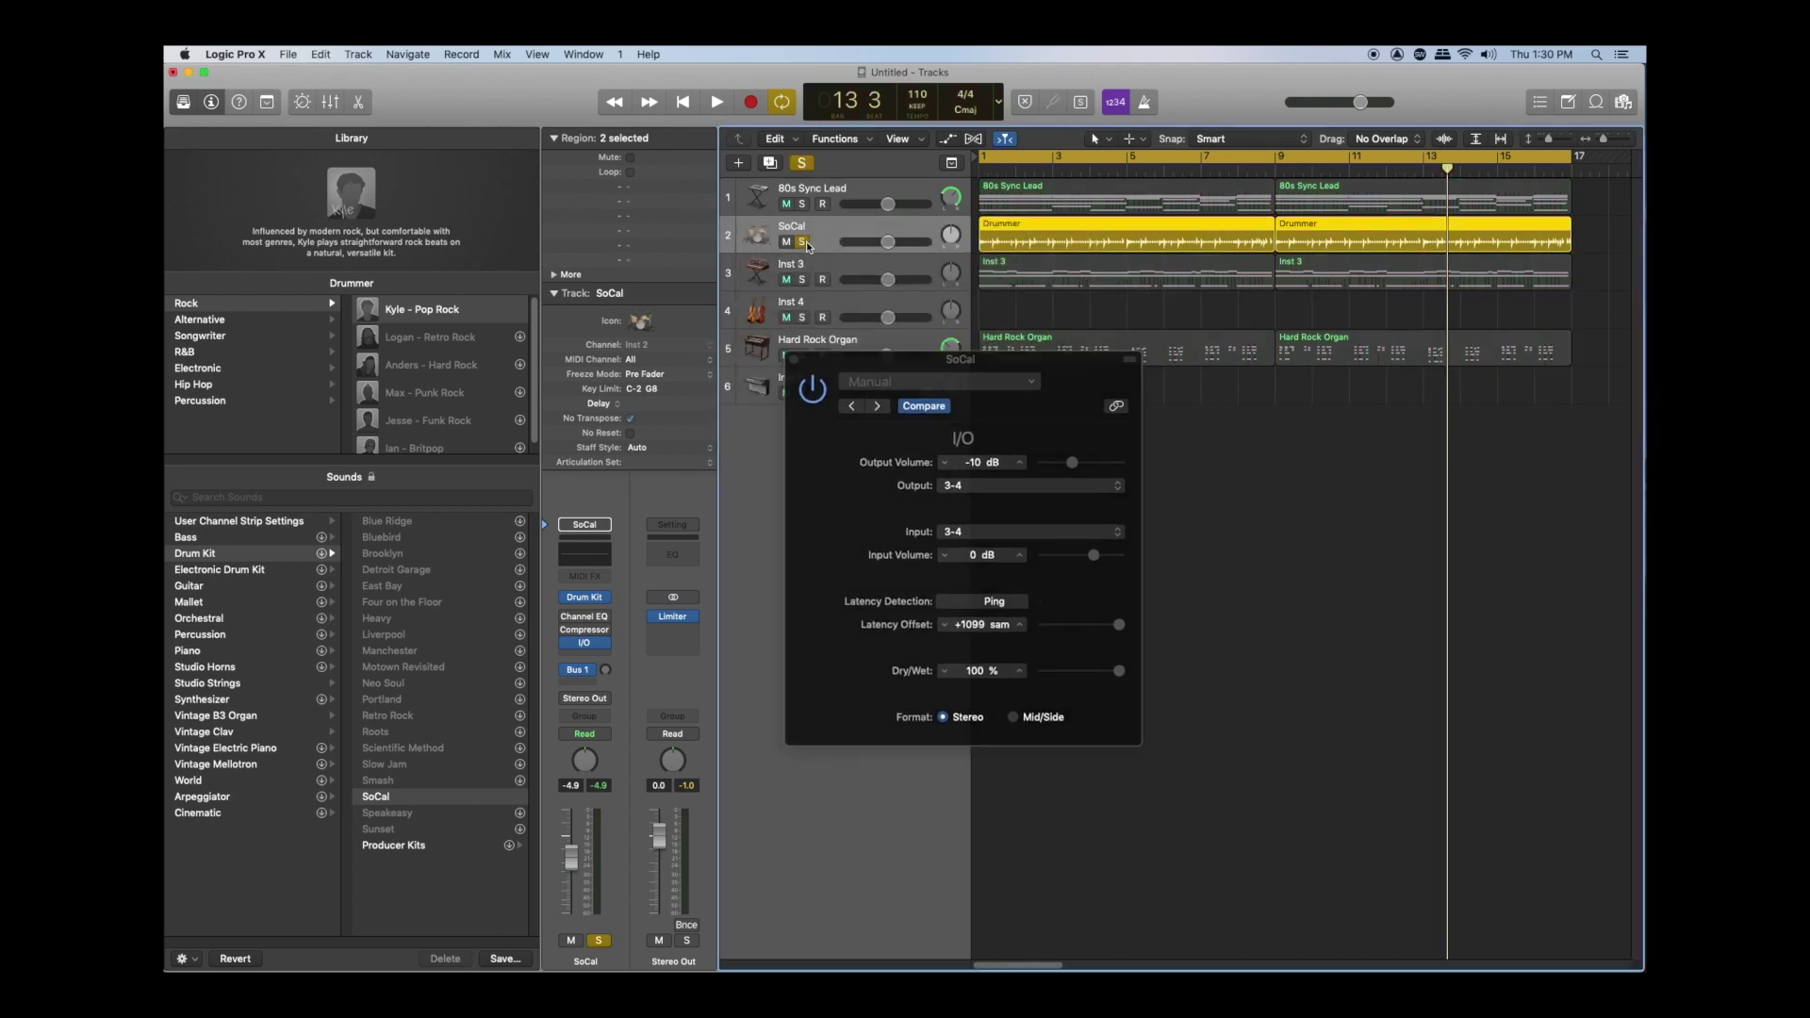
pyautogui.press('Return')
pyautogui.press('space')
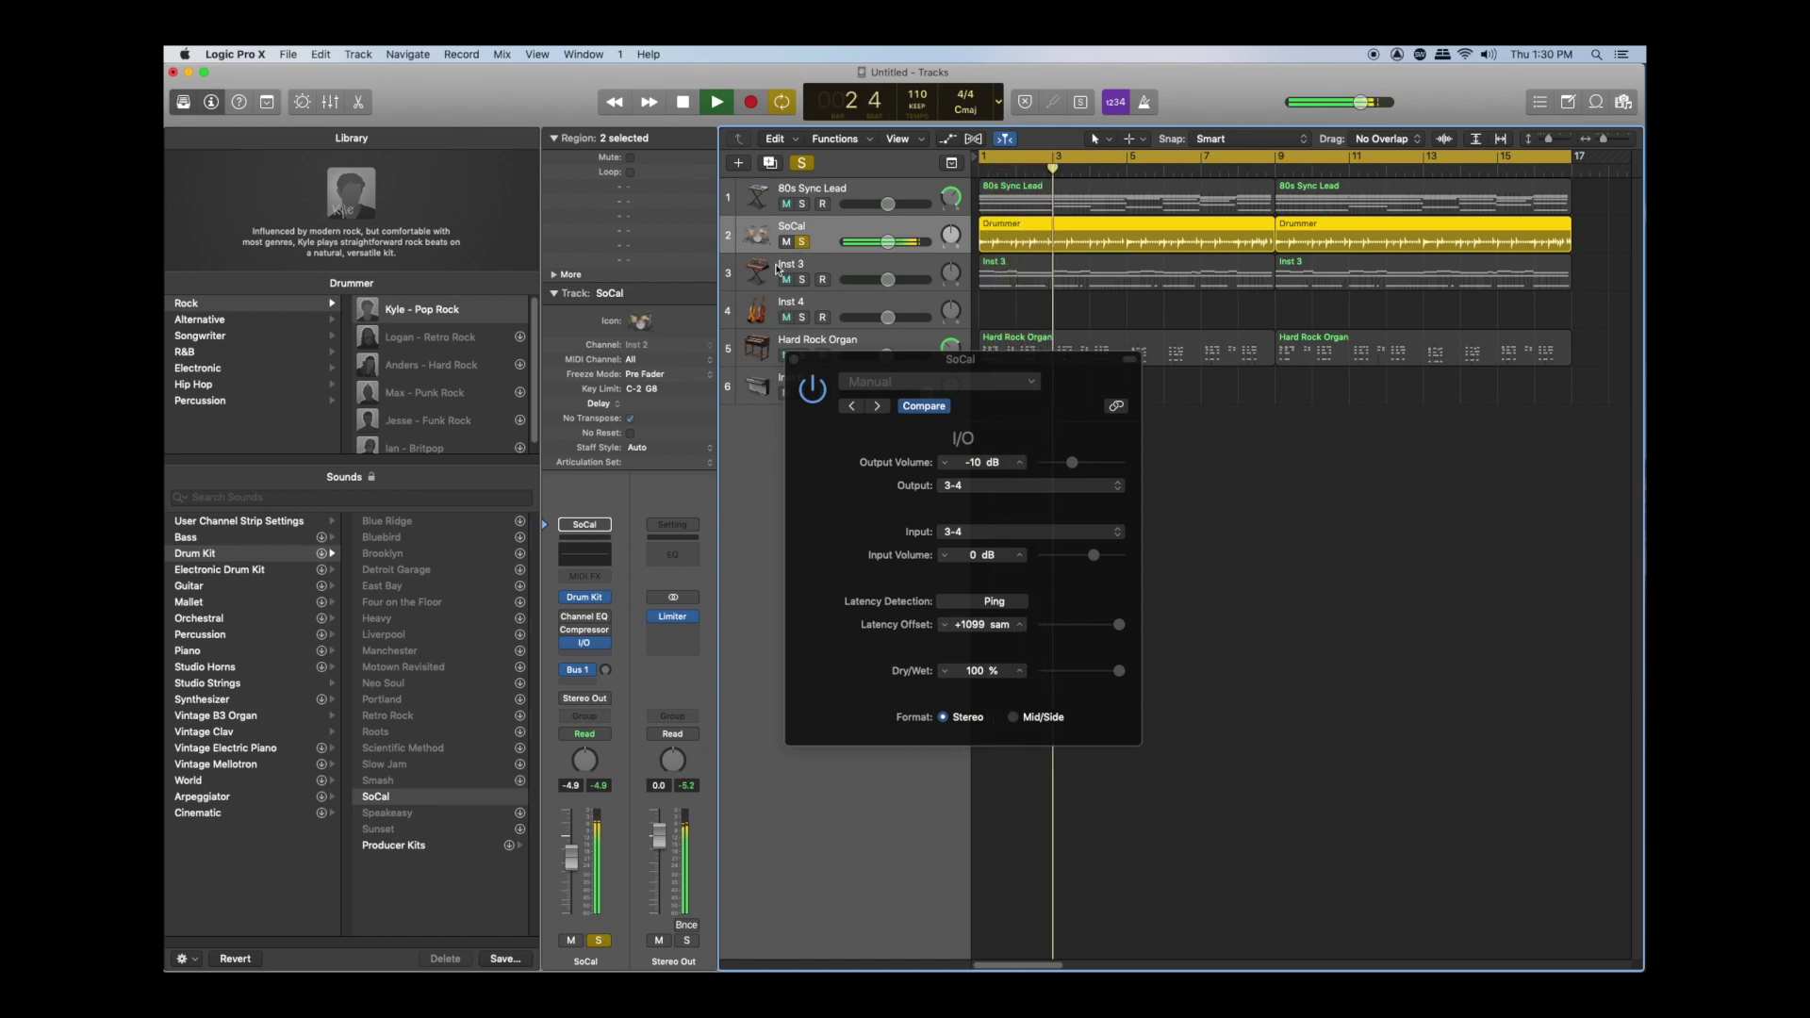
pyautogui.press('space')
pyautogui.click(812, 394)
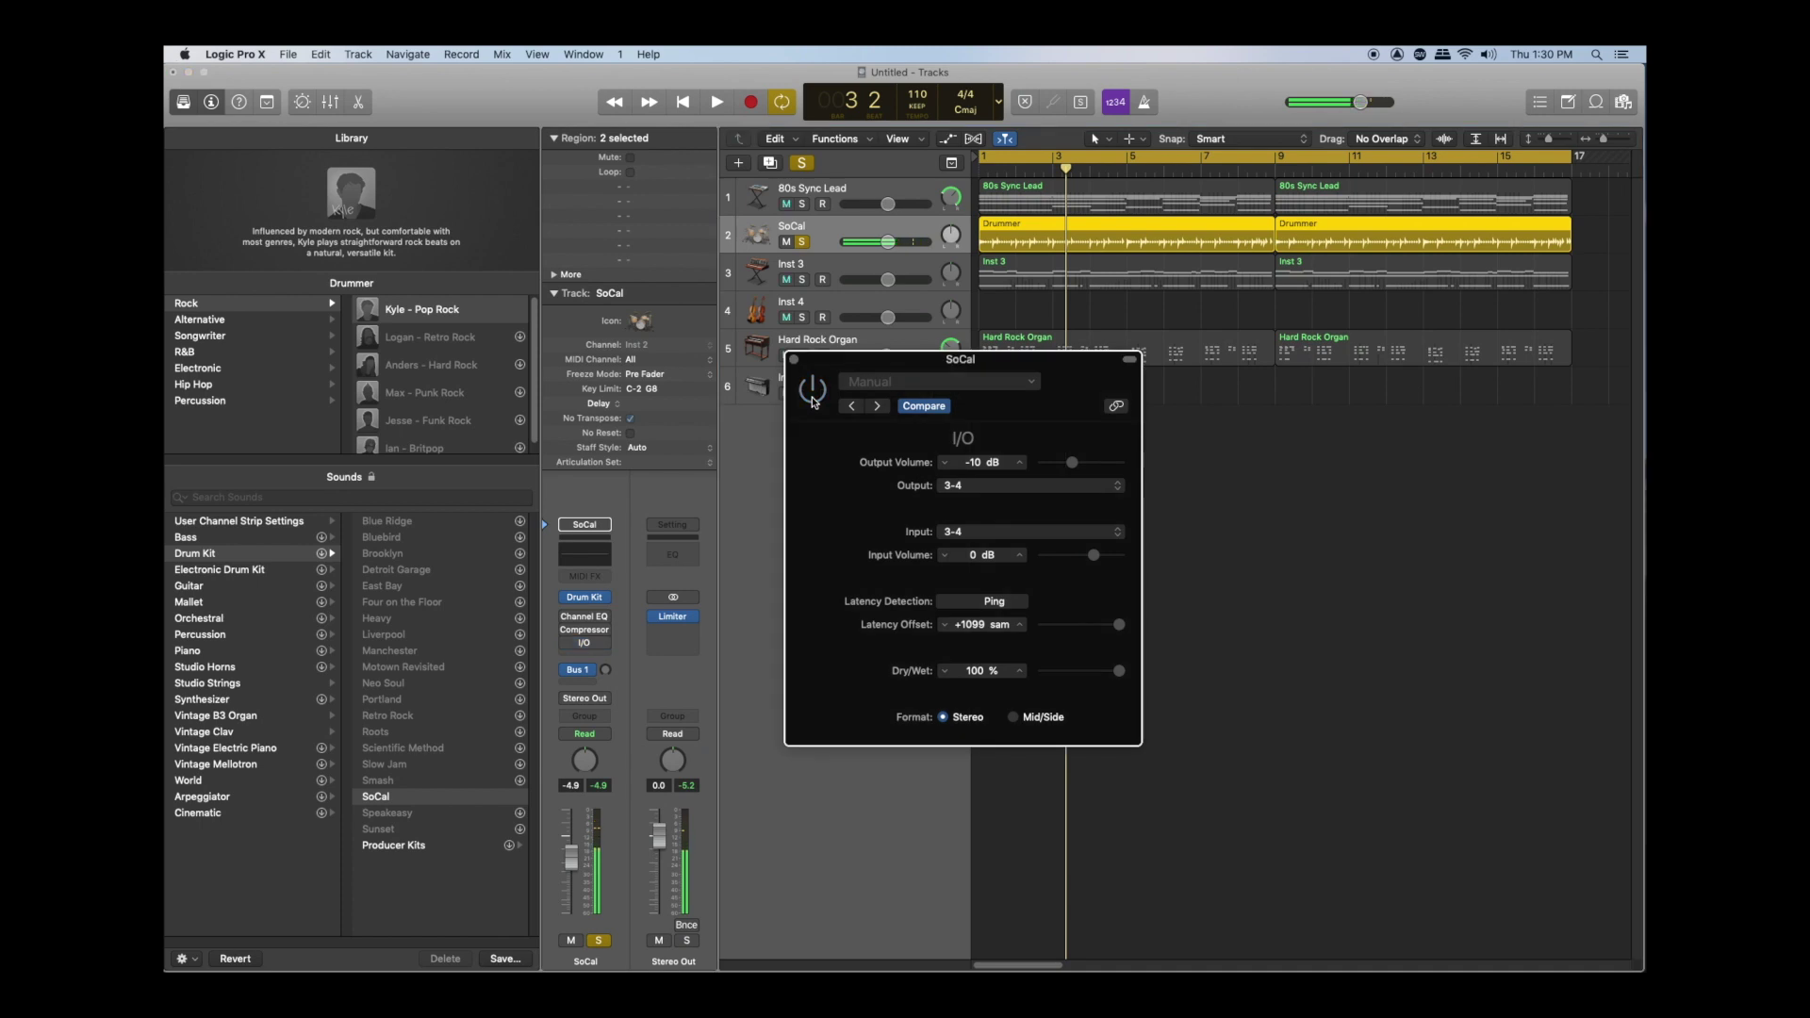
pyautogui.press('space')
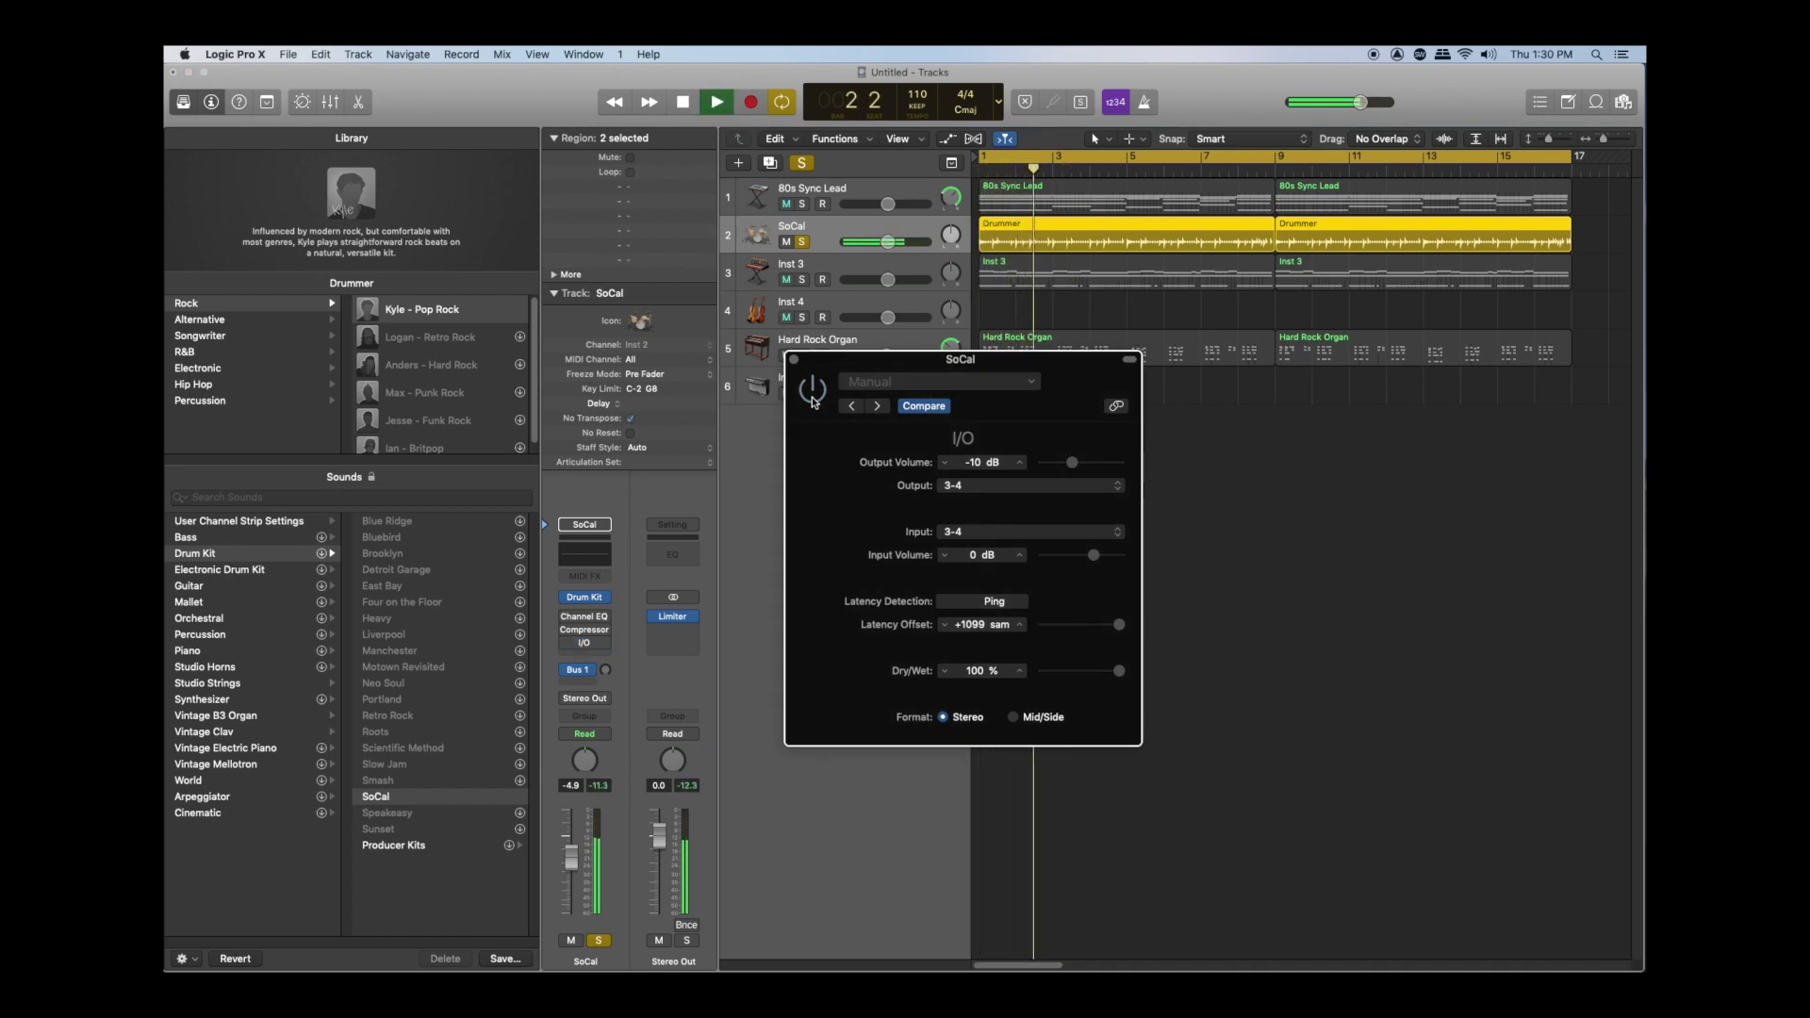
pyautogui.press('space')
pyautogui.click(813, 394)
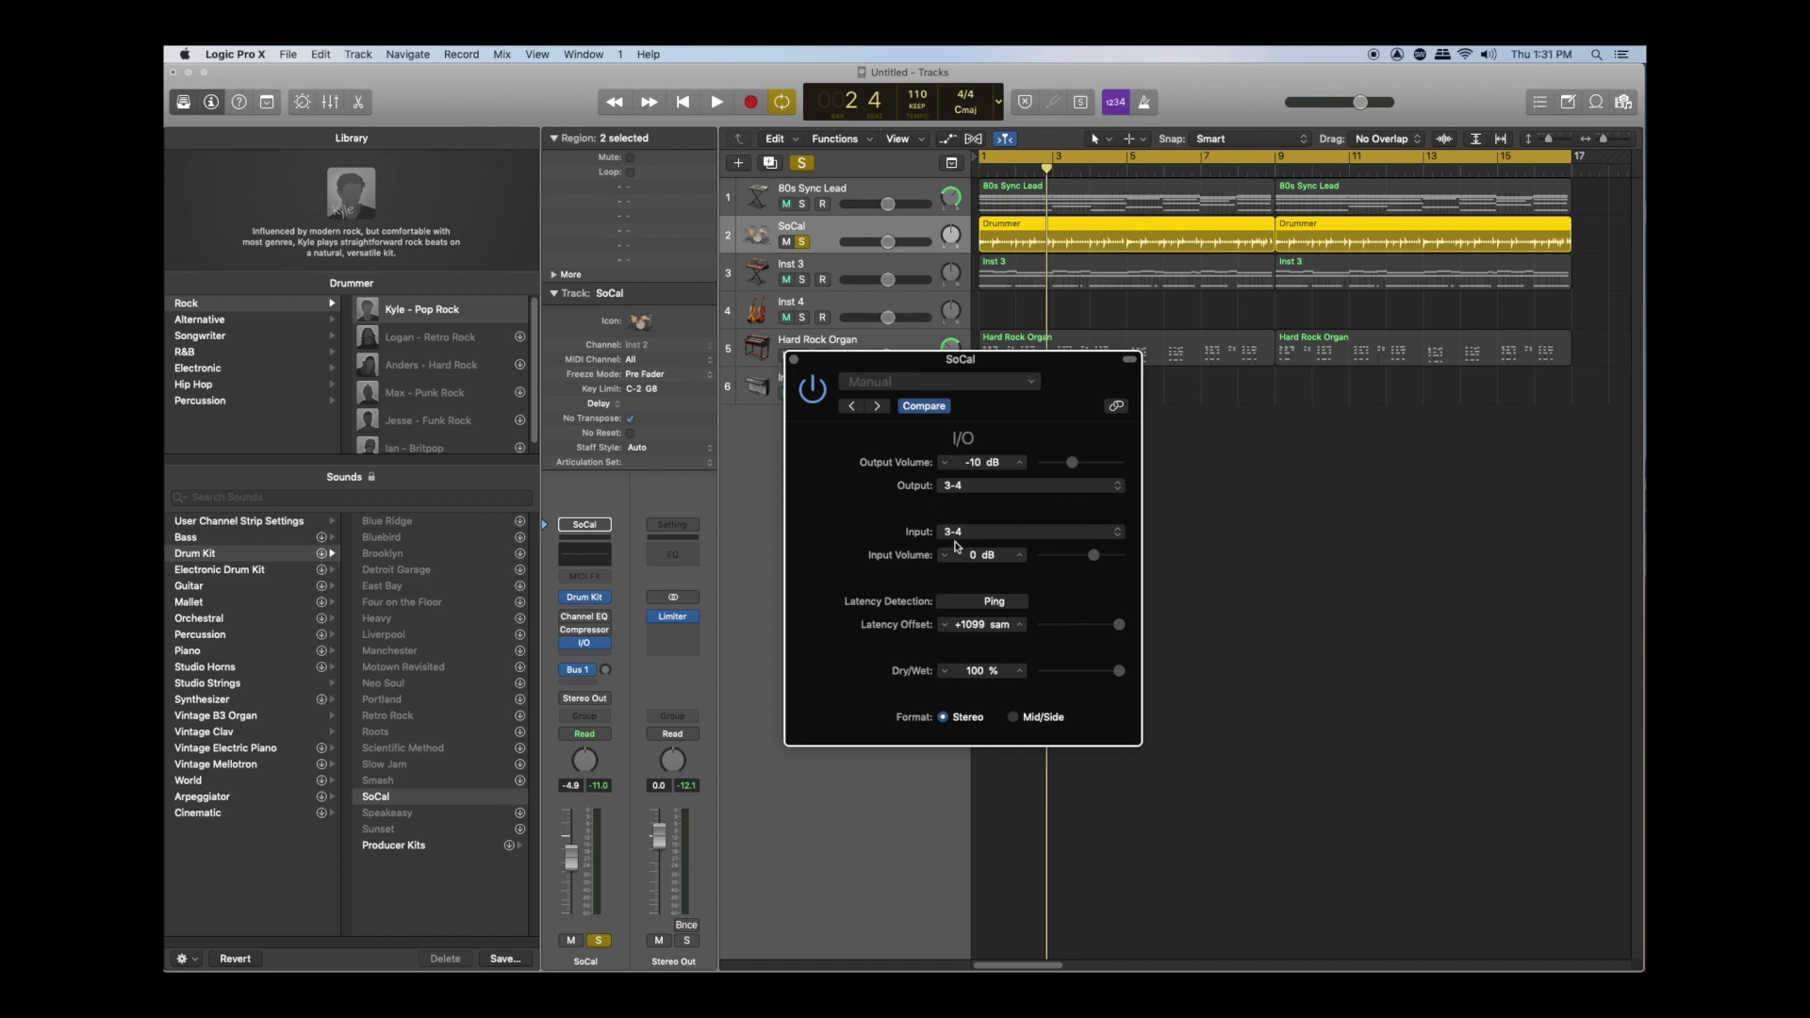
# Ping the outboard loop for a +1099-sample latency offset, then unsolo and re-solo the drums
pyautogui.click(994, 604)
pyautogui.click(803, 243)
pyautogui.click(802, 242)
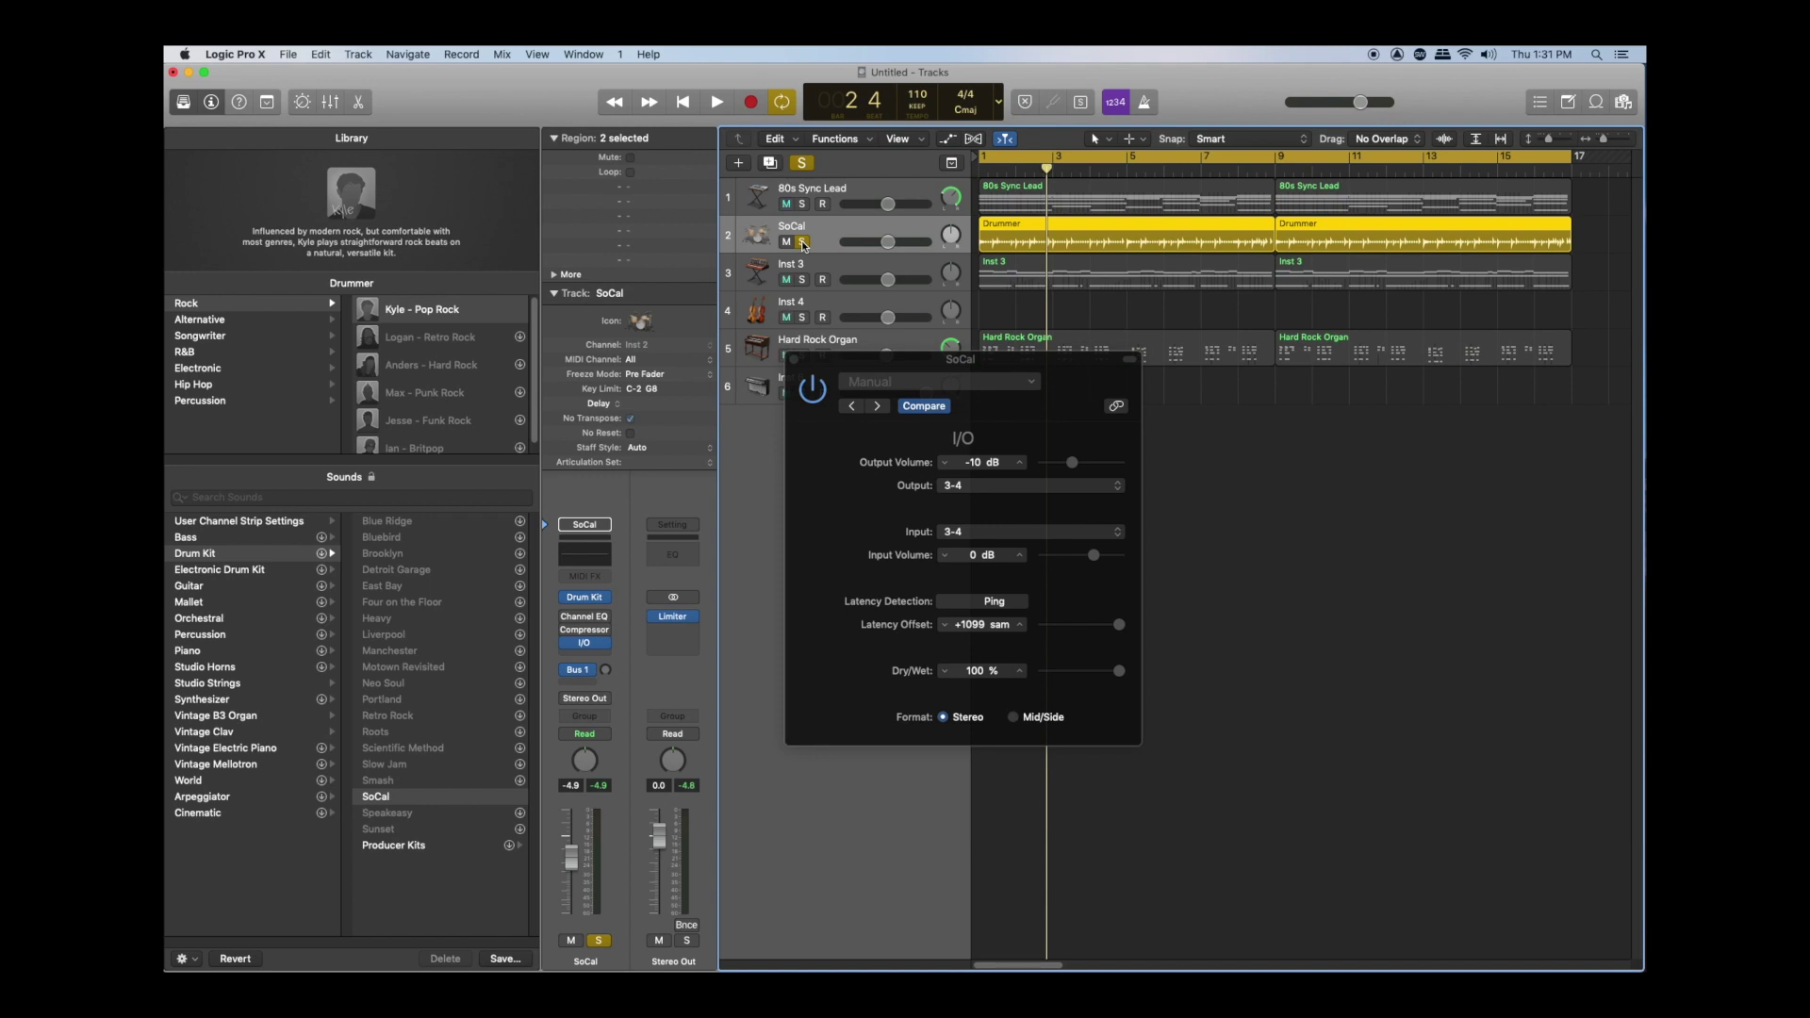
pyautogui.press('space')
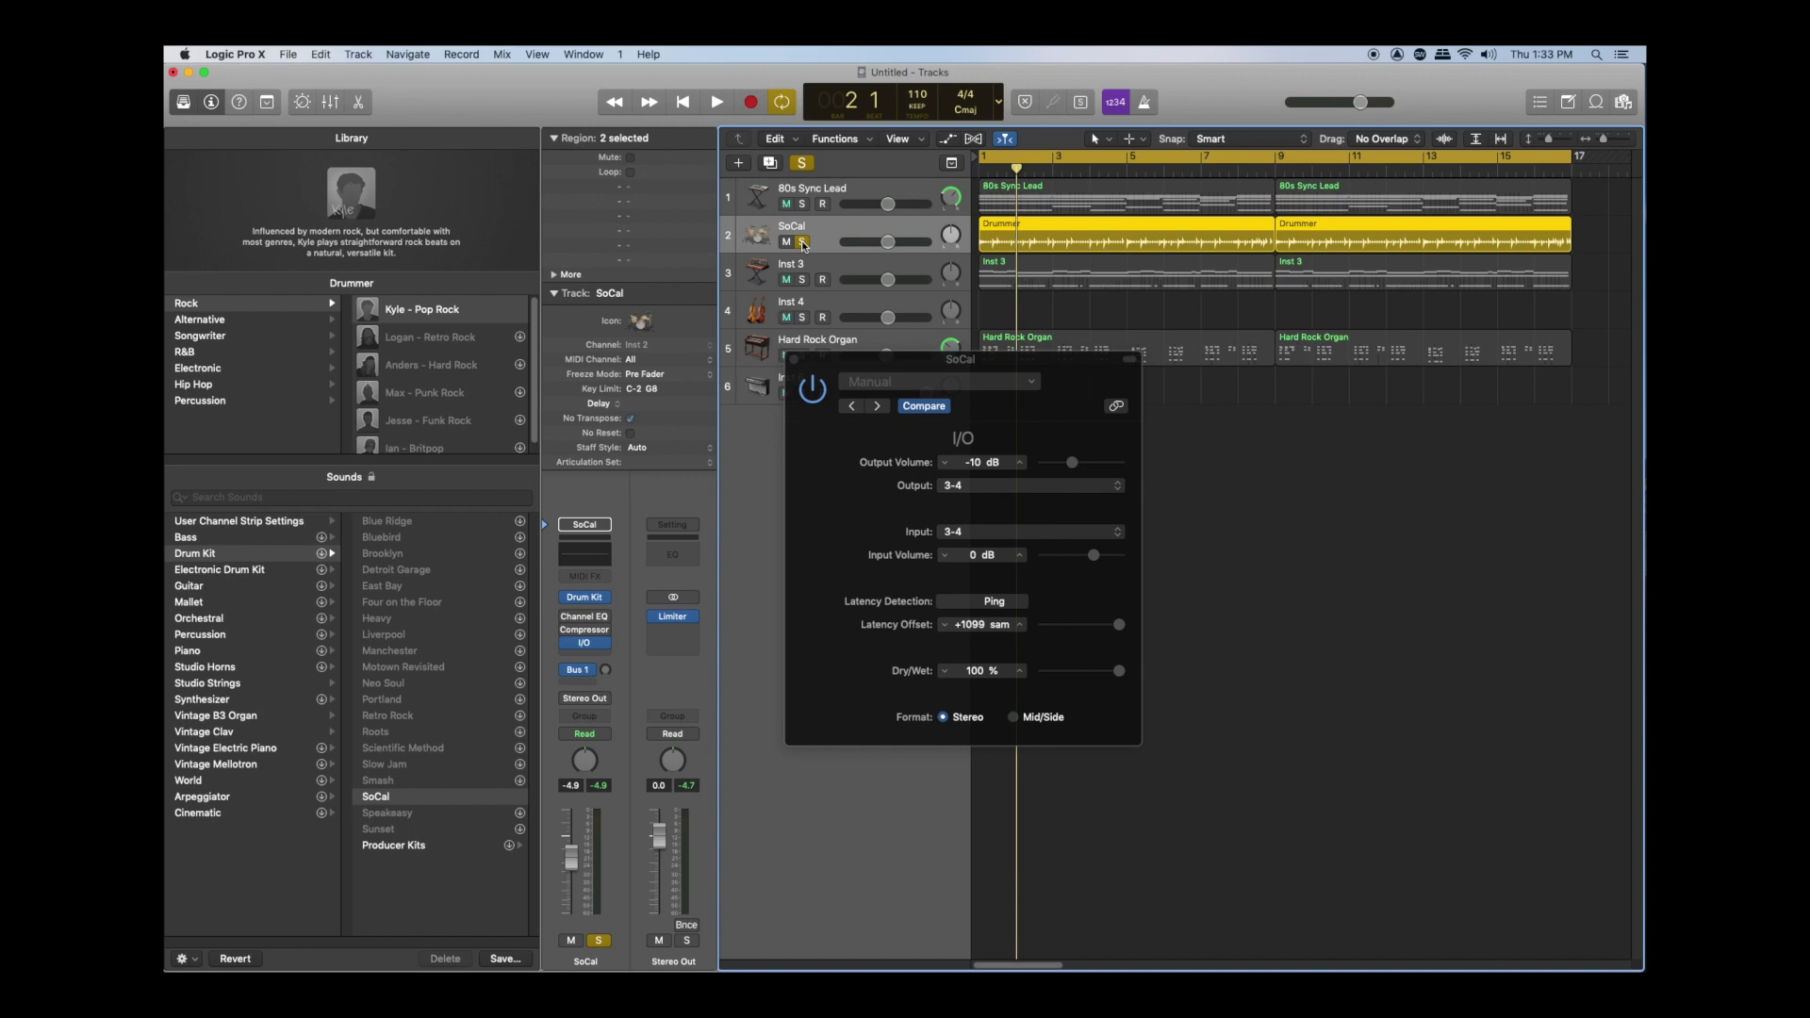
# Turn off all solos, move the I/O window aside, and play then stop the full mix
pyautogui.click(802, 163)
pyautogui.moveTo(995, 367); pyautogui.dragTo(1384, 551)
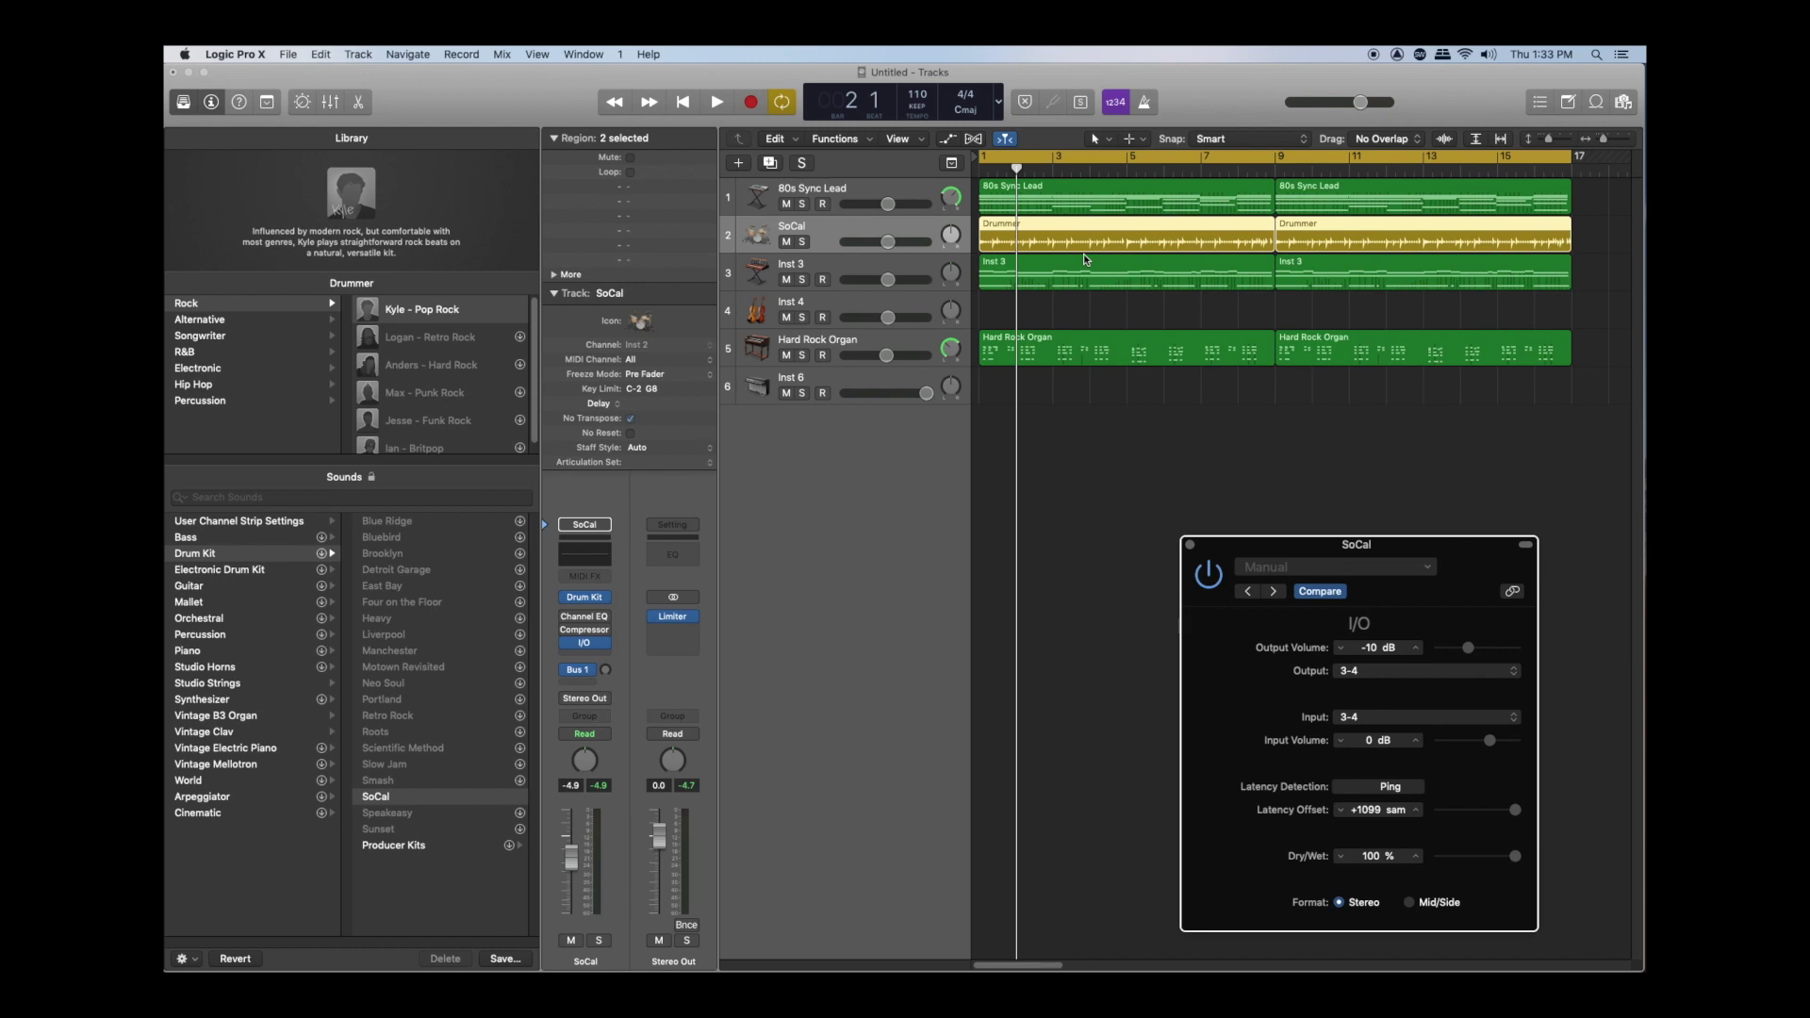
pyautogui.press('space')
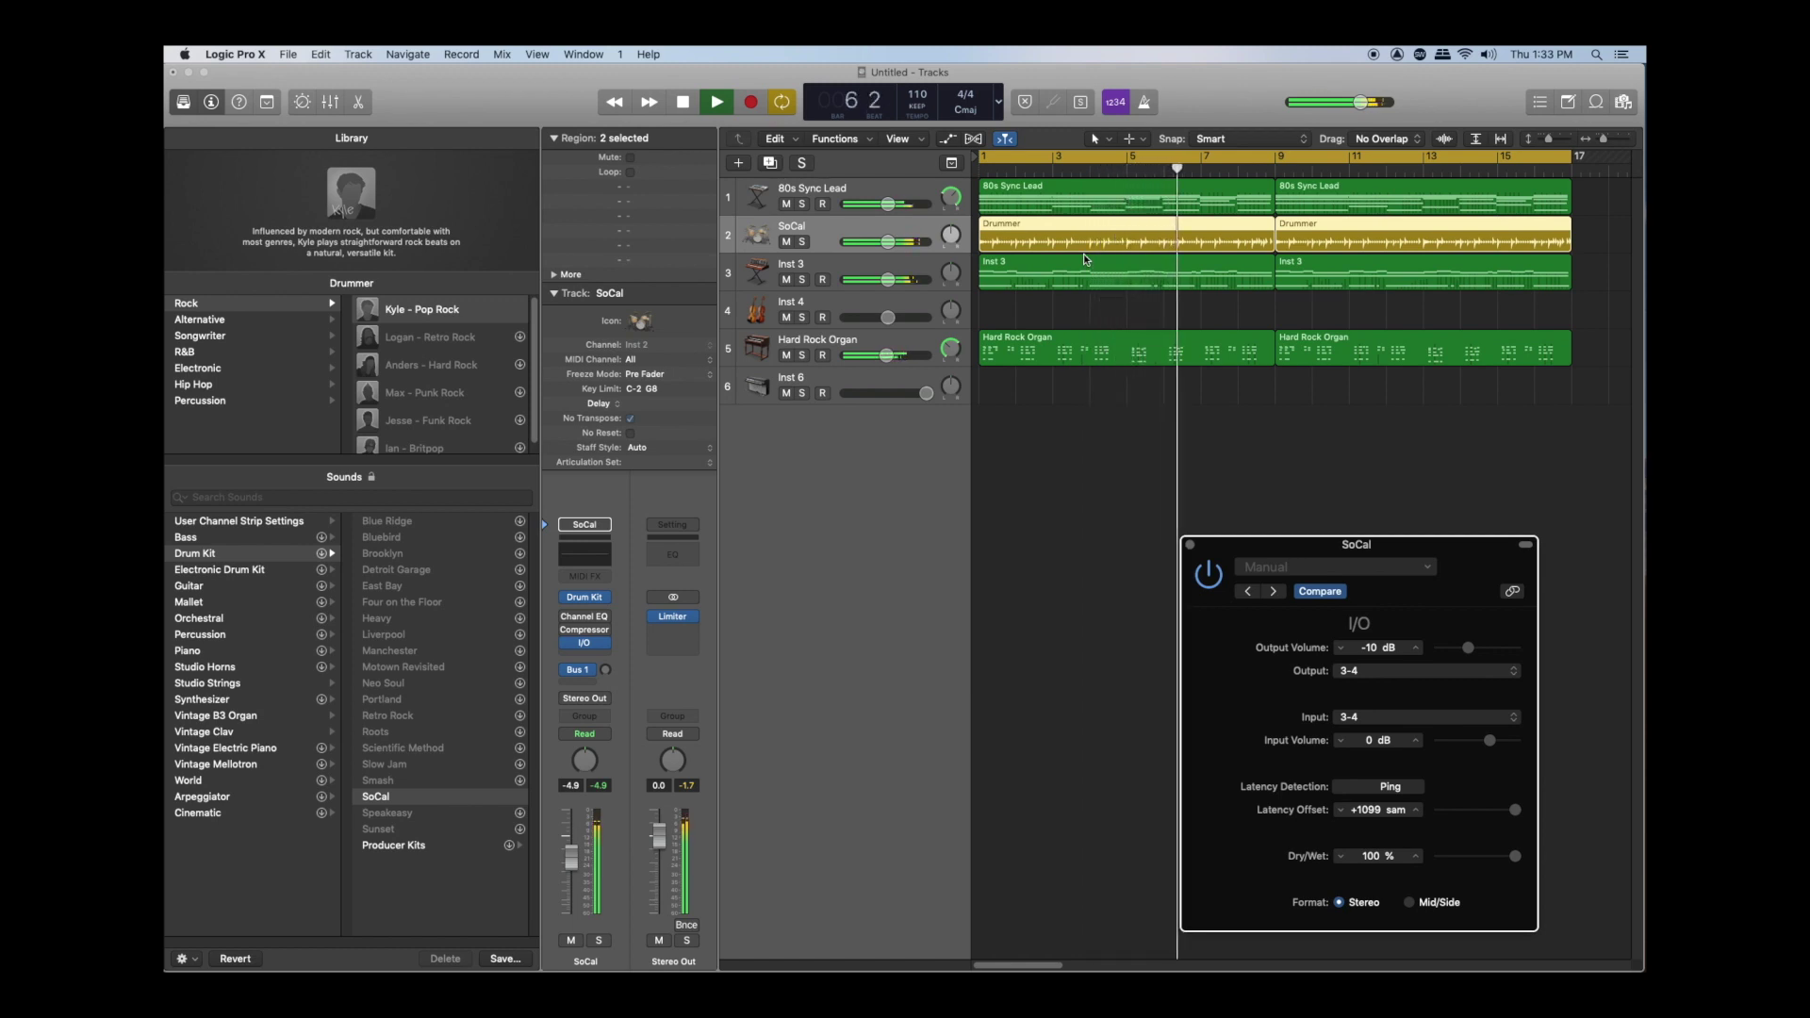
pyautogui.press('space')
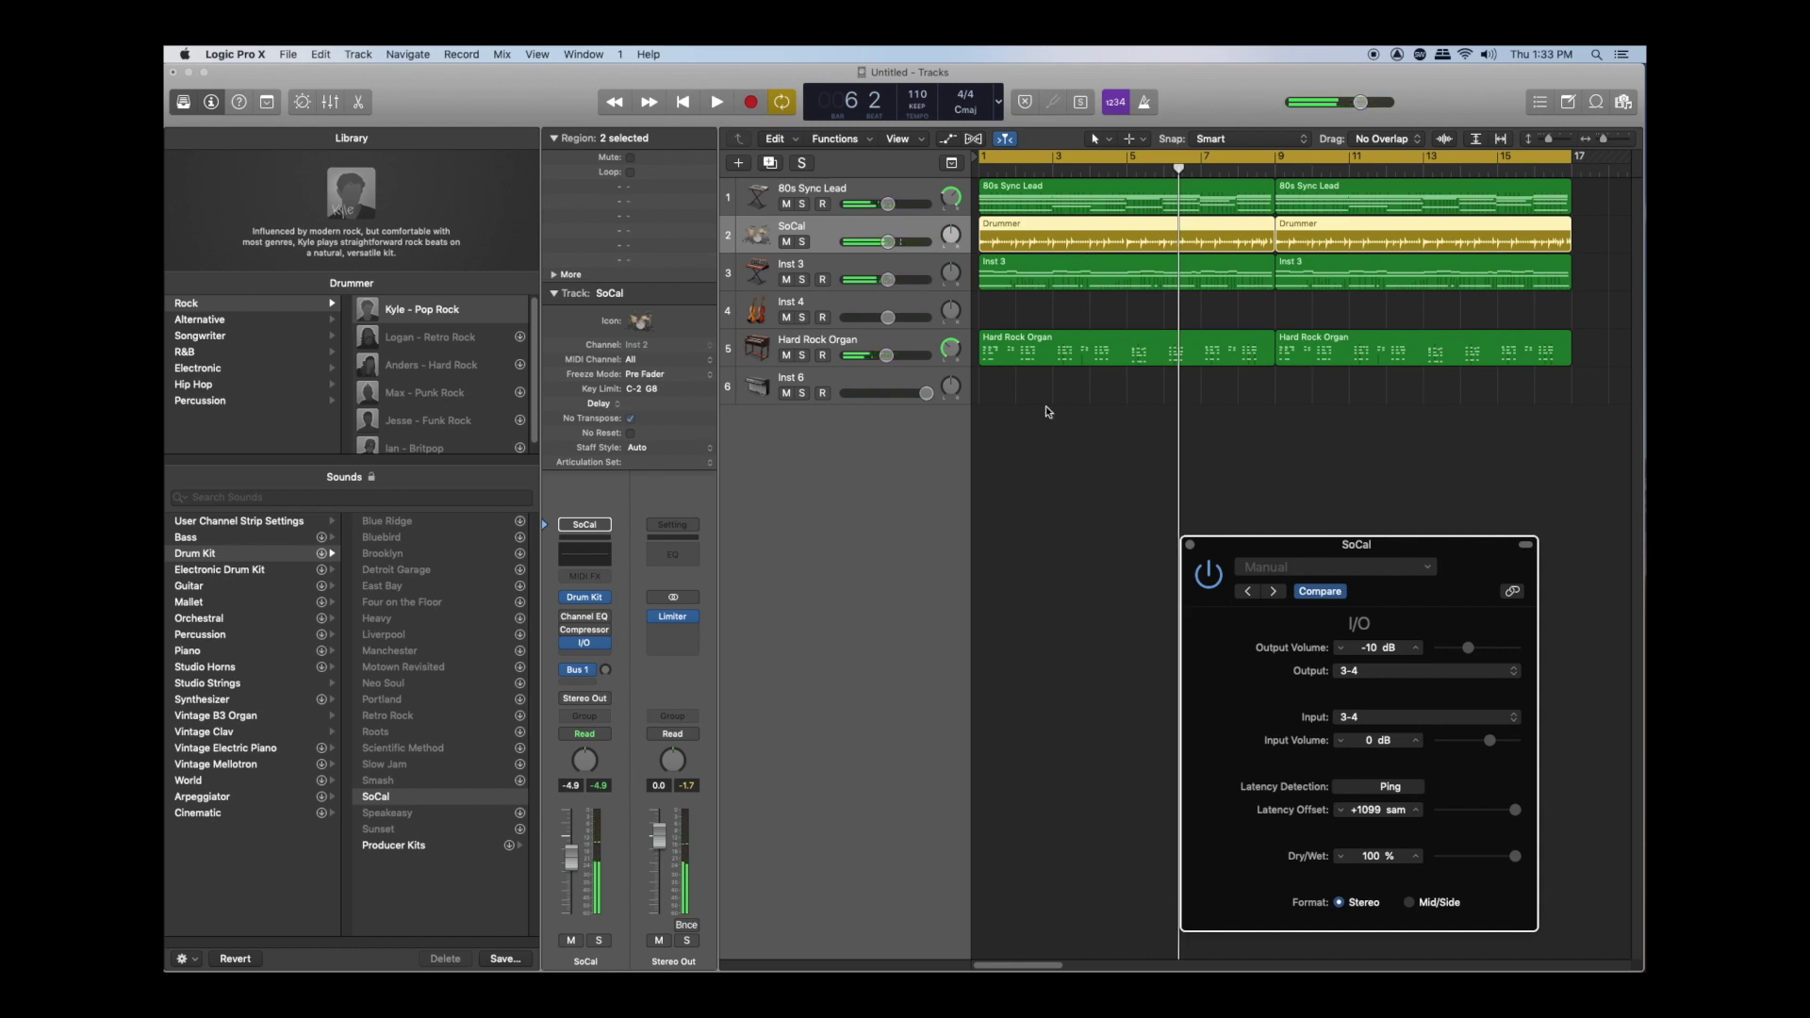
# Insert a Utility > I/O > Stereo plugin on Stereo Out, output and input 5-6, volume -24 dB
pyautogui.click(678, 631)
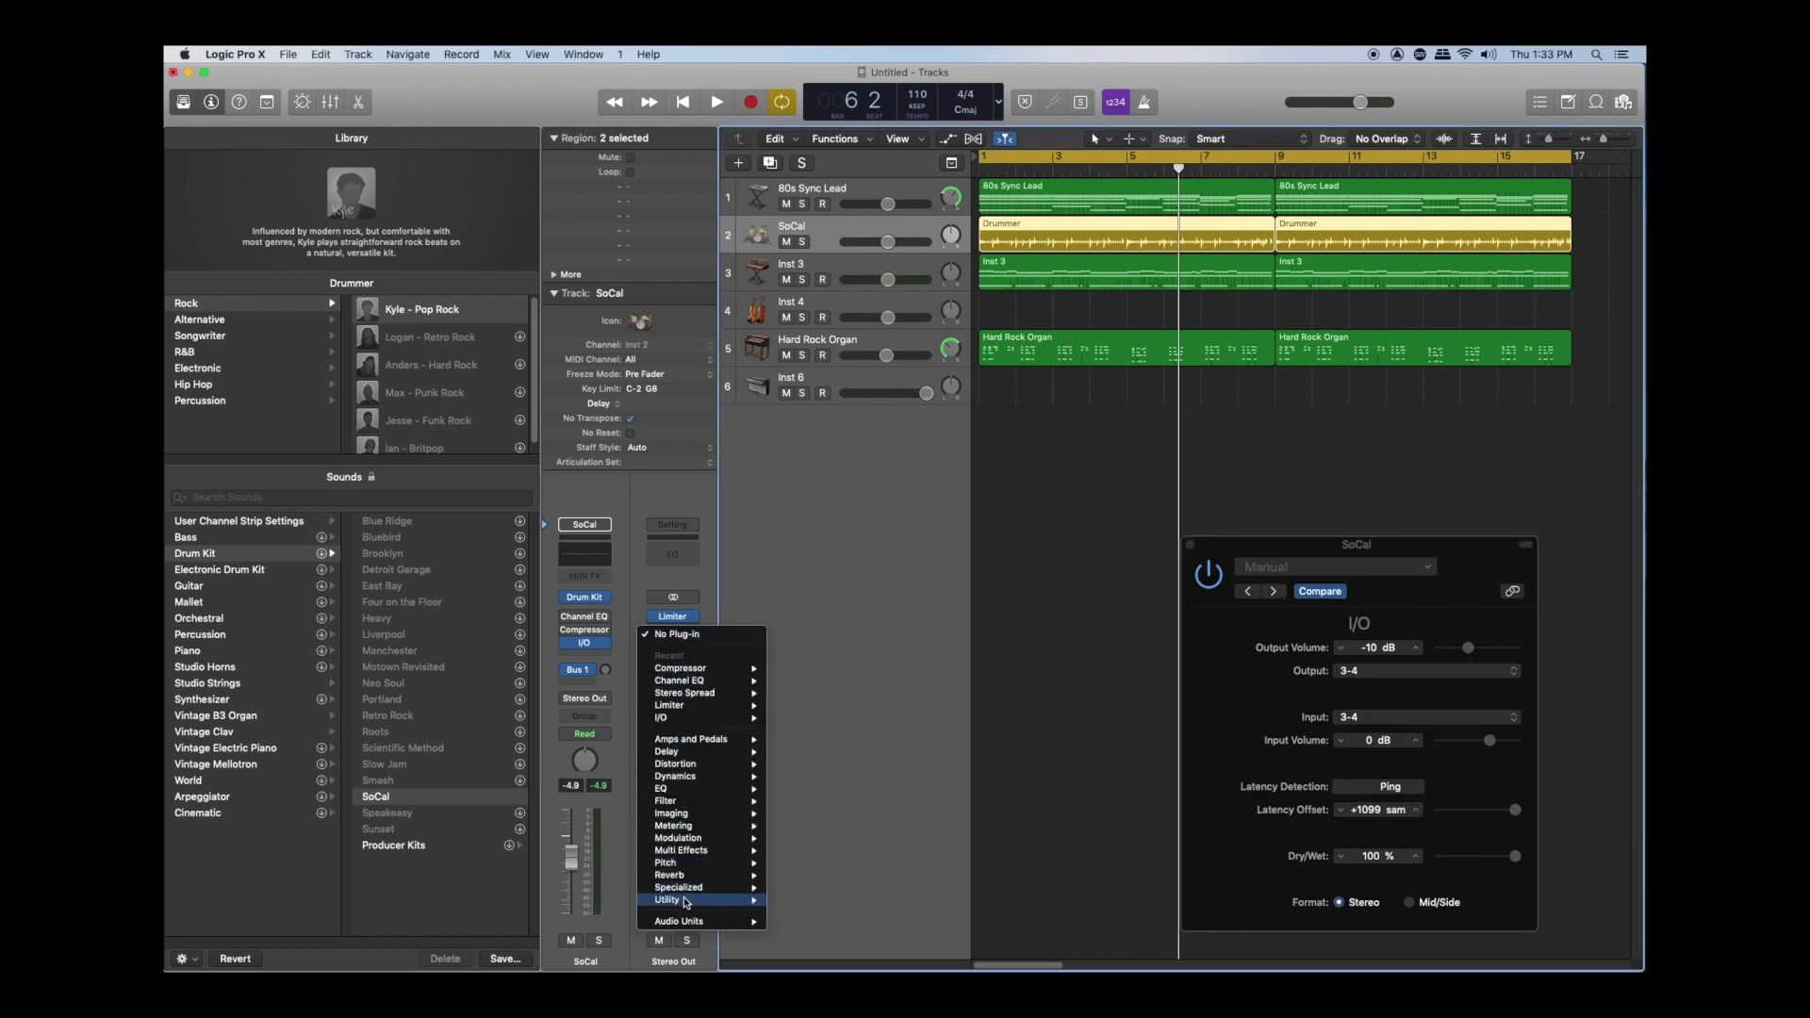
pyautogui.moveTo(687, 900)
pyautogui.click(913, 913)
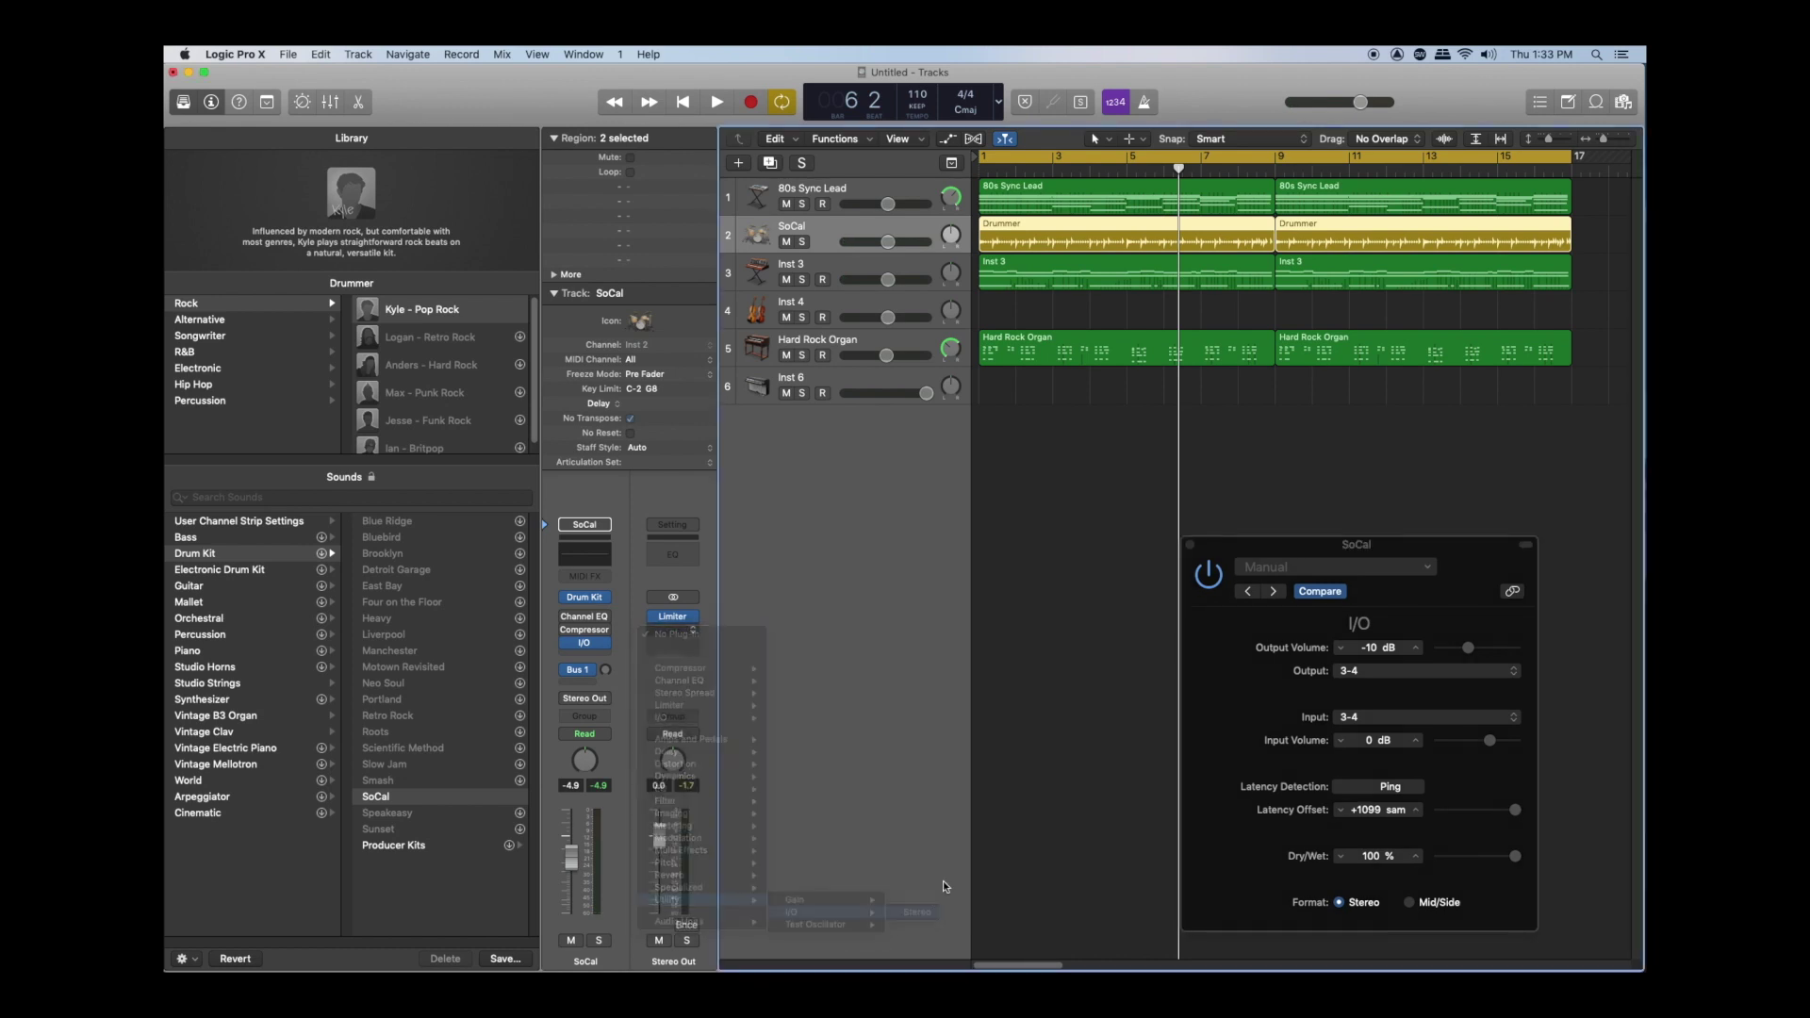
pyautogui.click(377, 247)
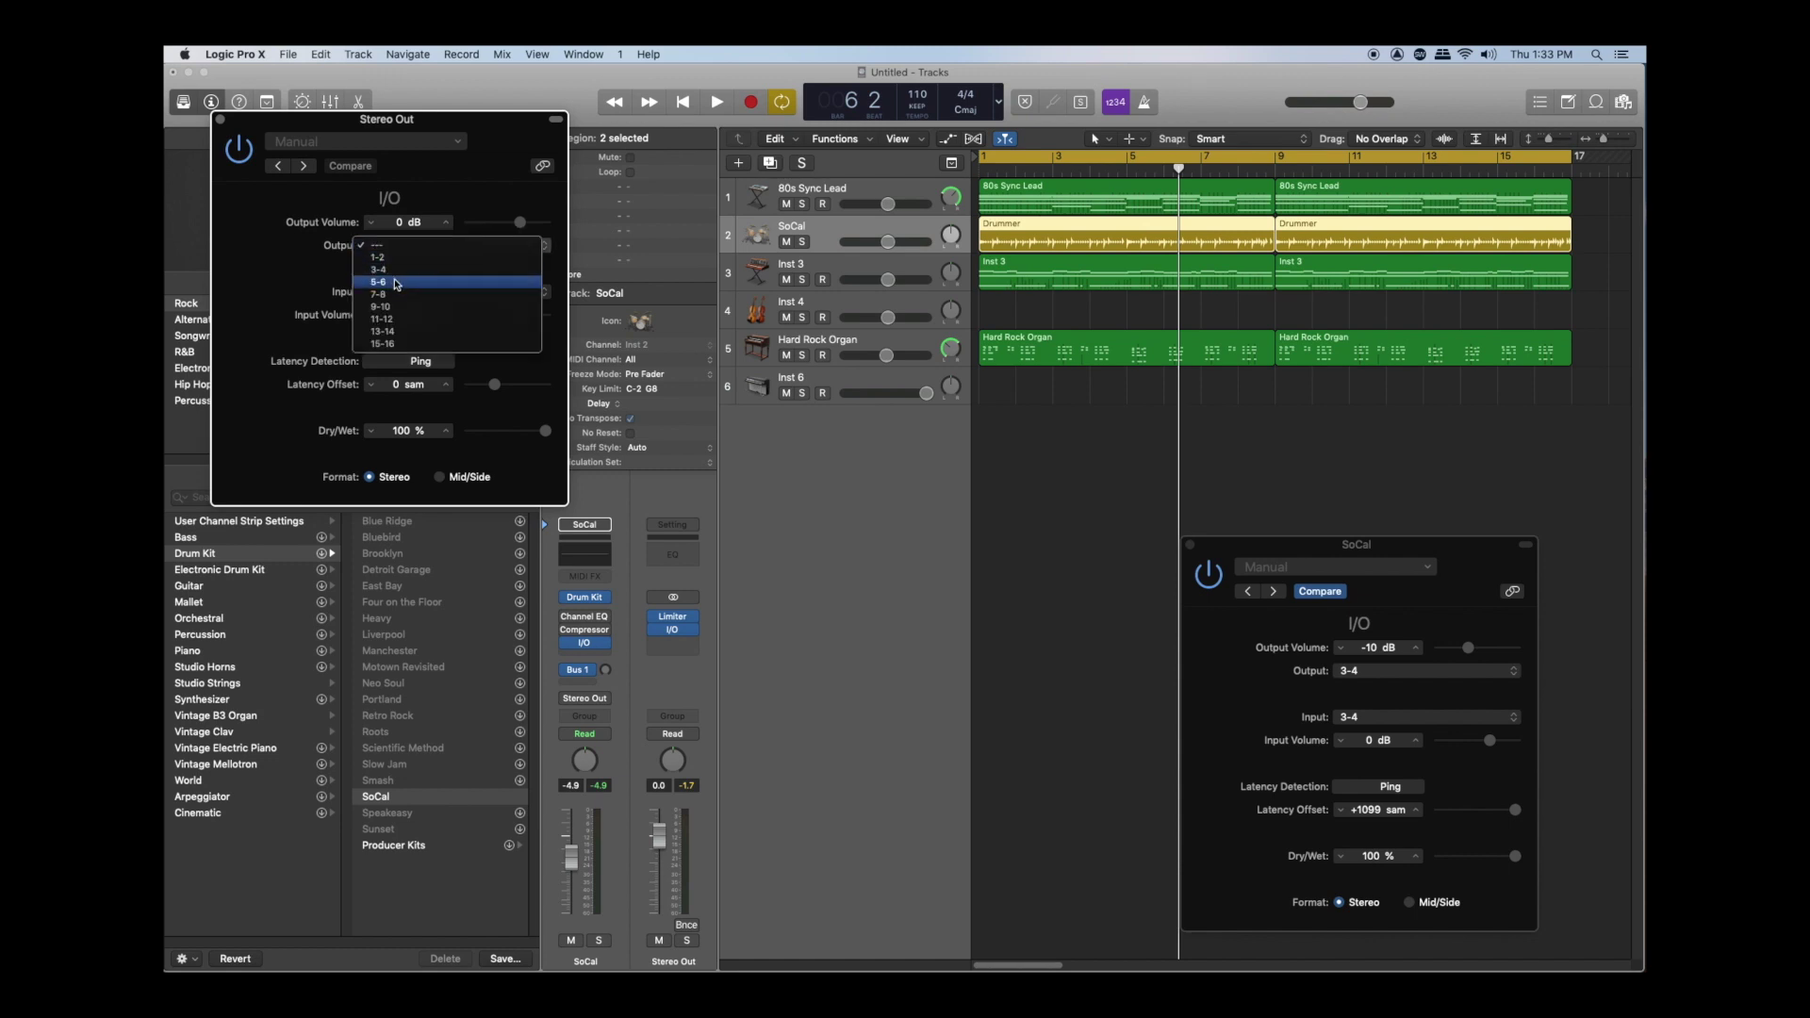
pyautogui.click(405, 314)
pyautogui.click(394, 292)
pyautogui.click(400, 337)
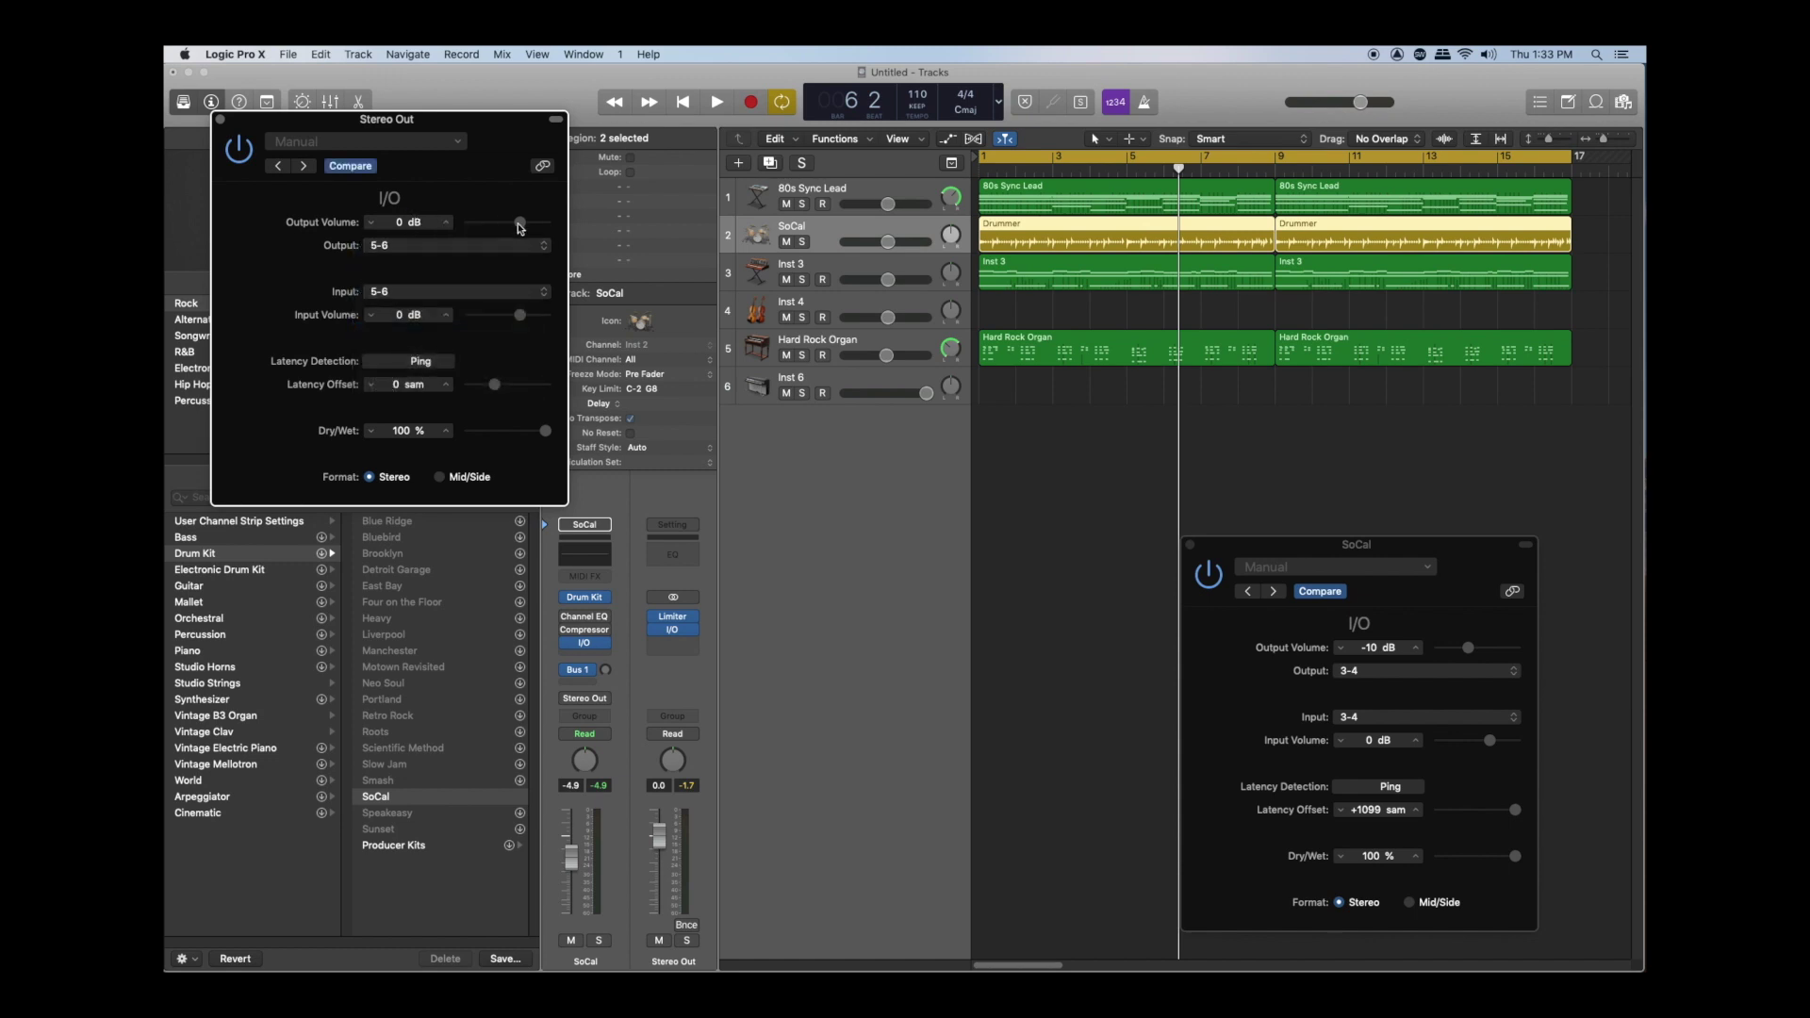
pyautogui.moveTo(520, 222); pyautogui.dragTo(468, 222)
# Play the full mix from the start and raise the Stereo Out I/O output volume to -3 dB
pyautogui.press('Return')
pyautogui.press('space')
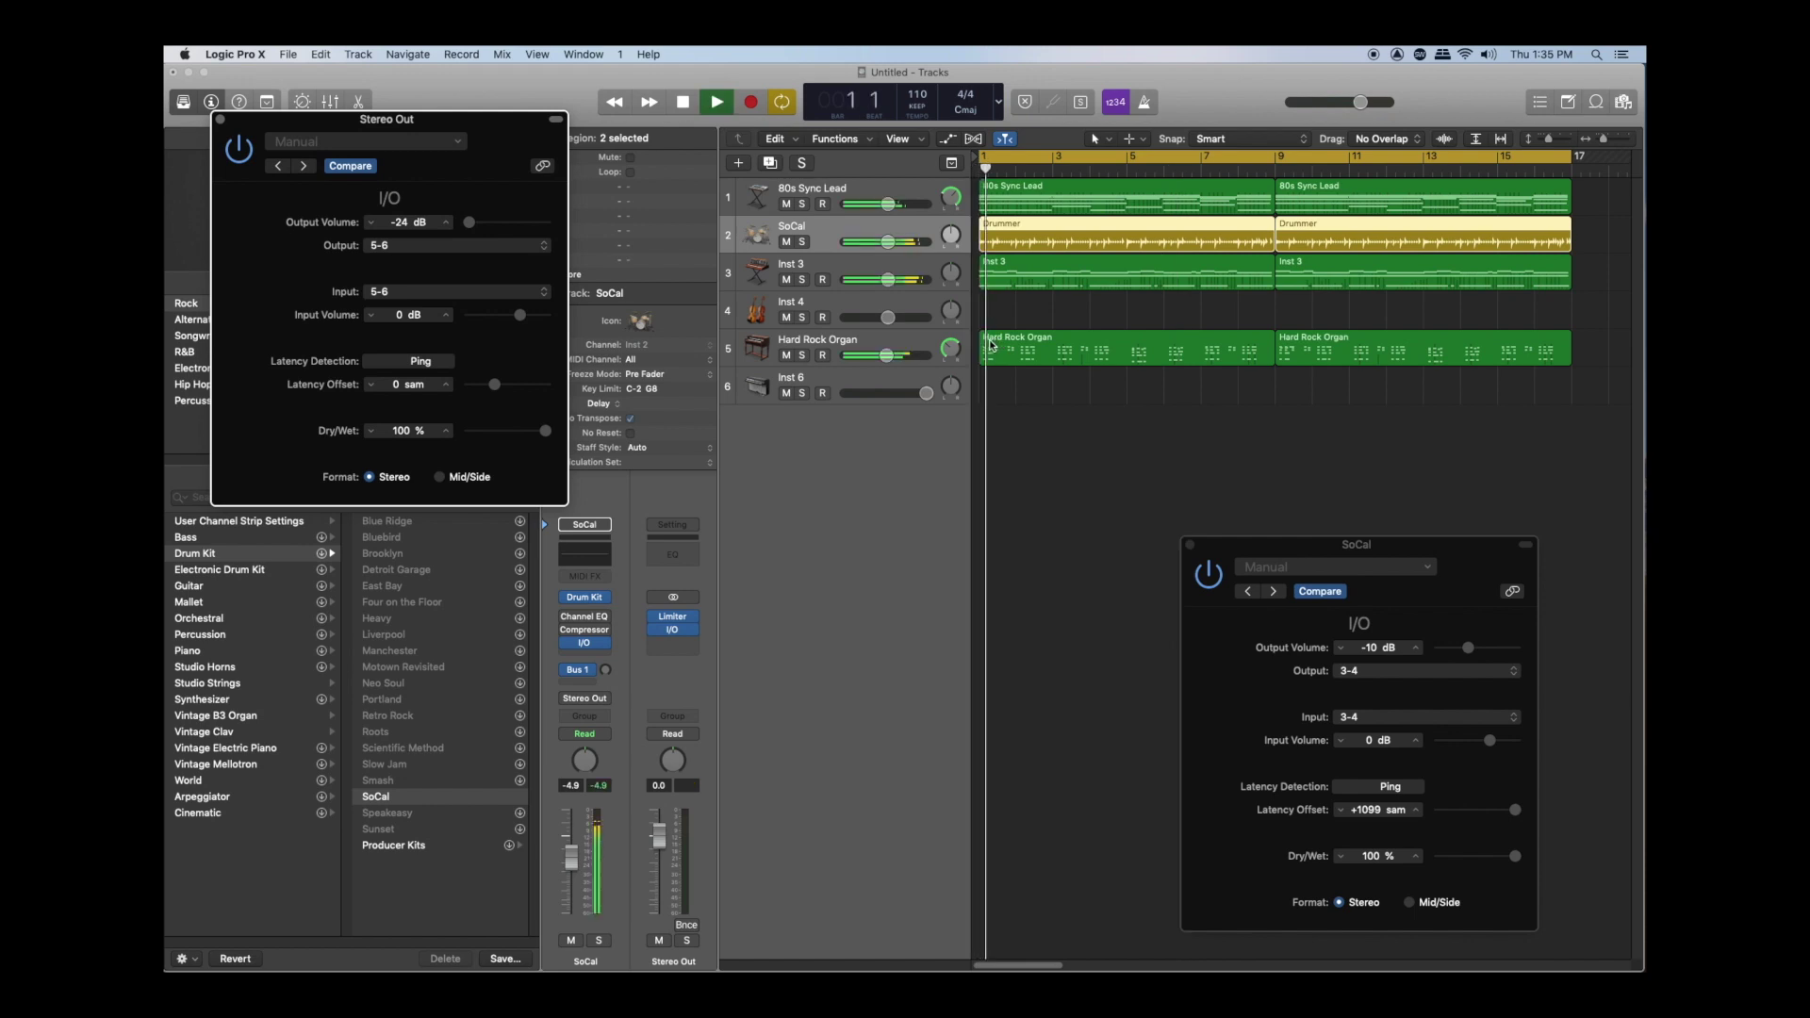
pyautogui.moveTo(469, 222); pyautogui.dragTo(512, 227)
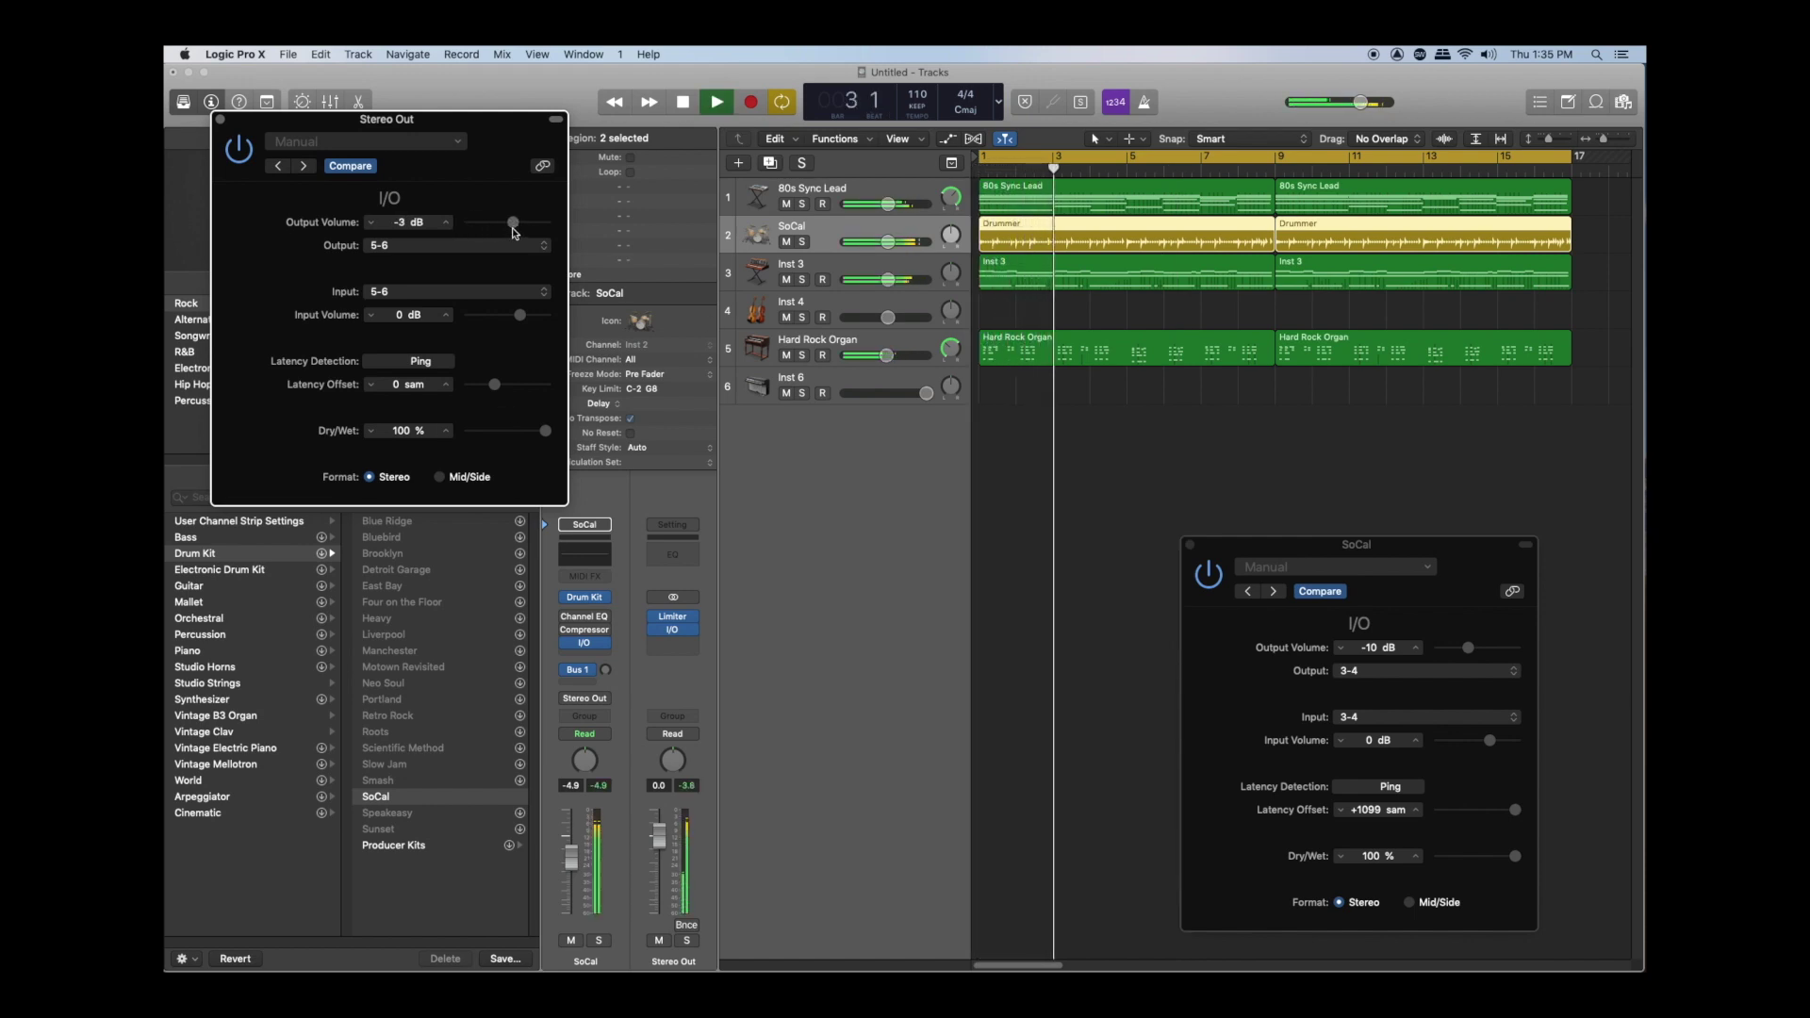